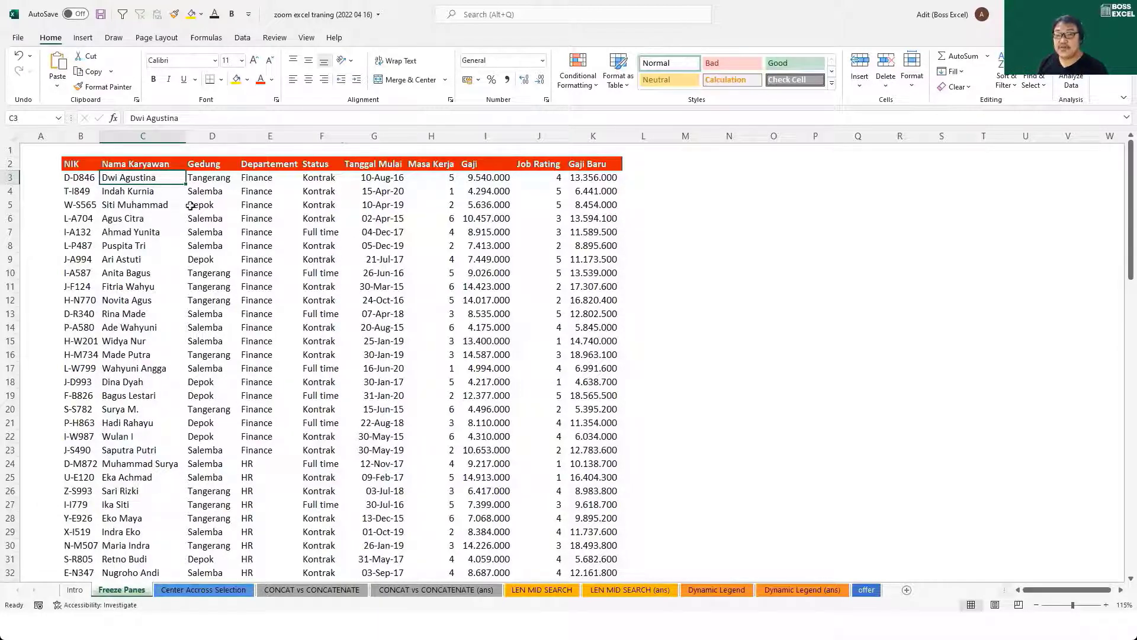
Examine the employee table's headings and its records further down the Freeze Panes sheet.
drag(81, 163, 616, 465)
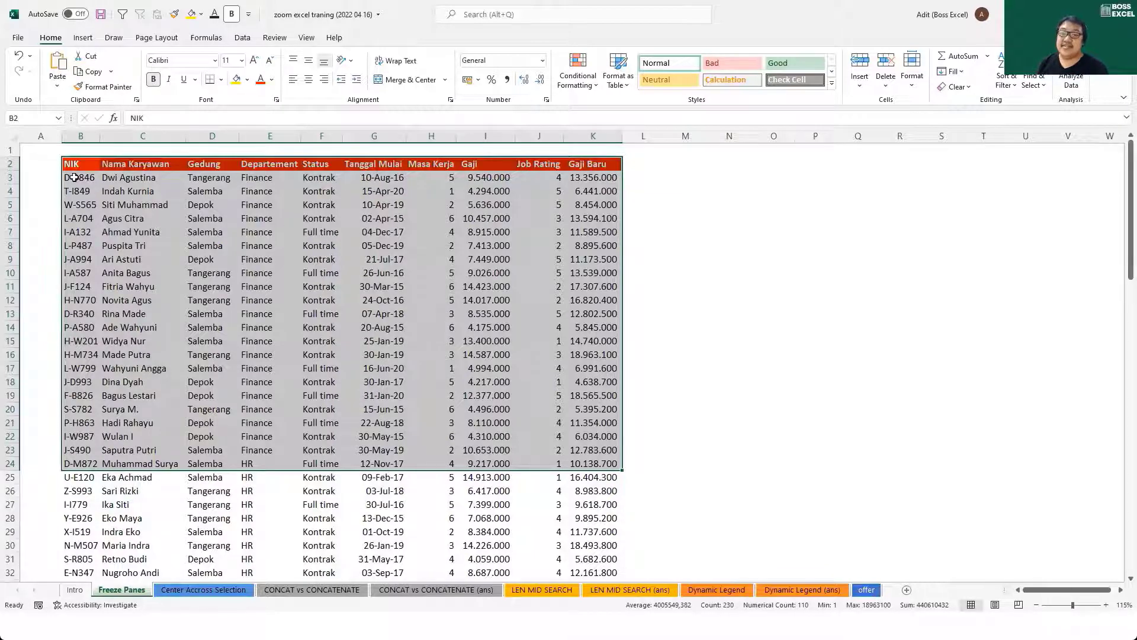
drag(74, 177, 598, 579)
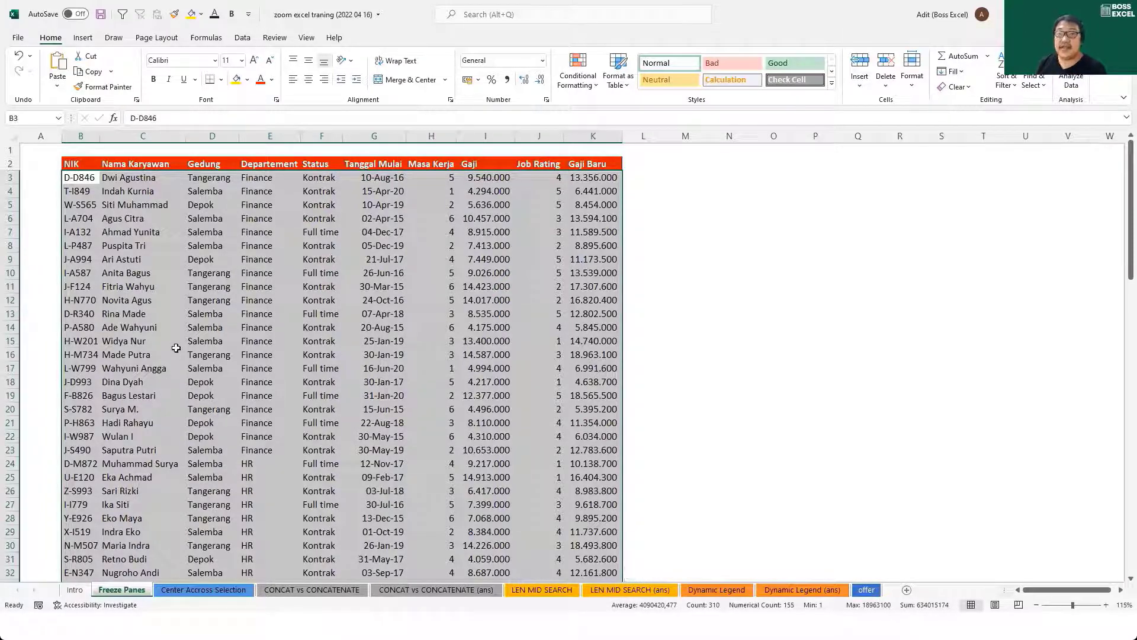
scroll(235, 334, down, 2)
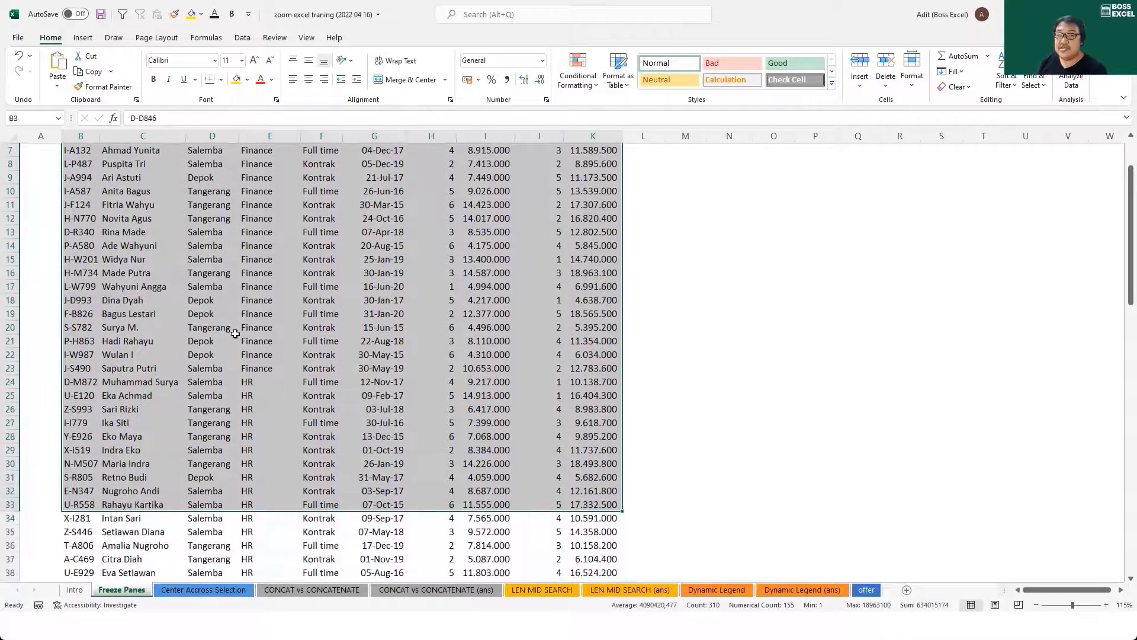
scroll(235, 334, up, 2)
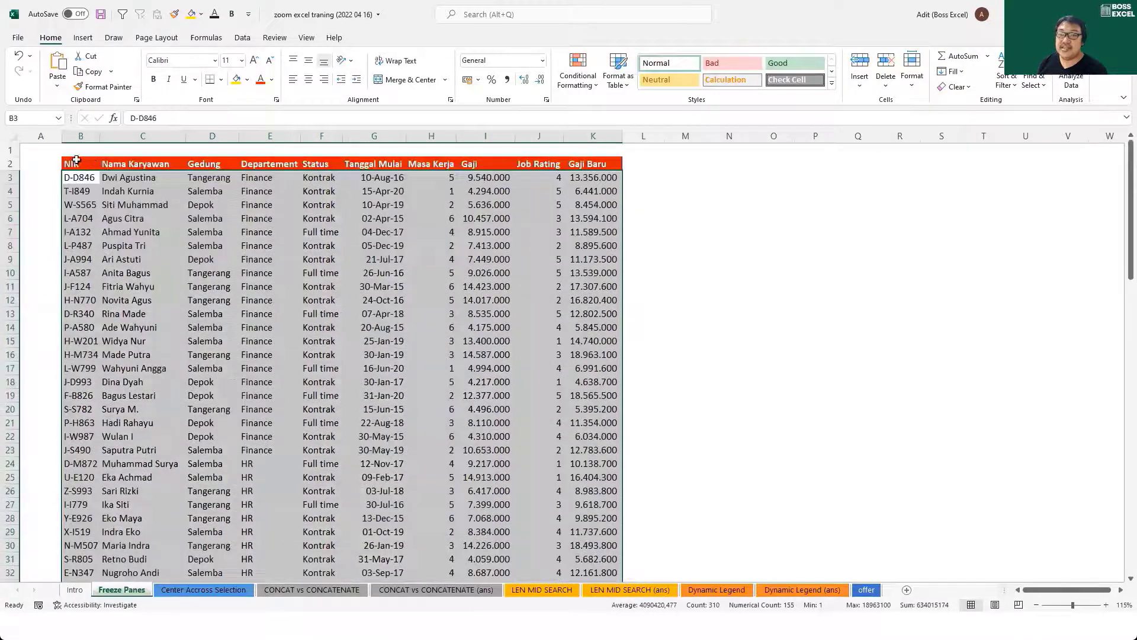
click(77, 161)
click(129, 164)
scroll(261, 273, down, 4)
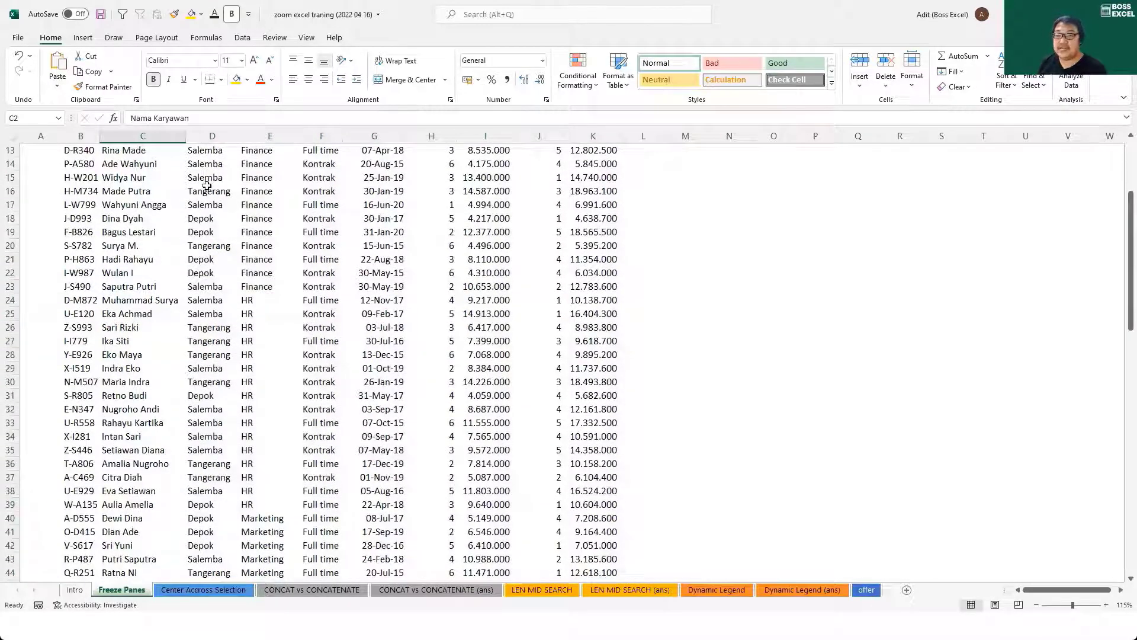
drag(130, 177, 134, 327)
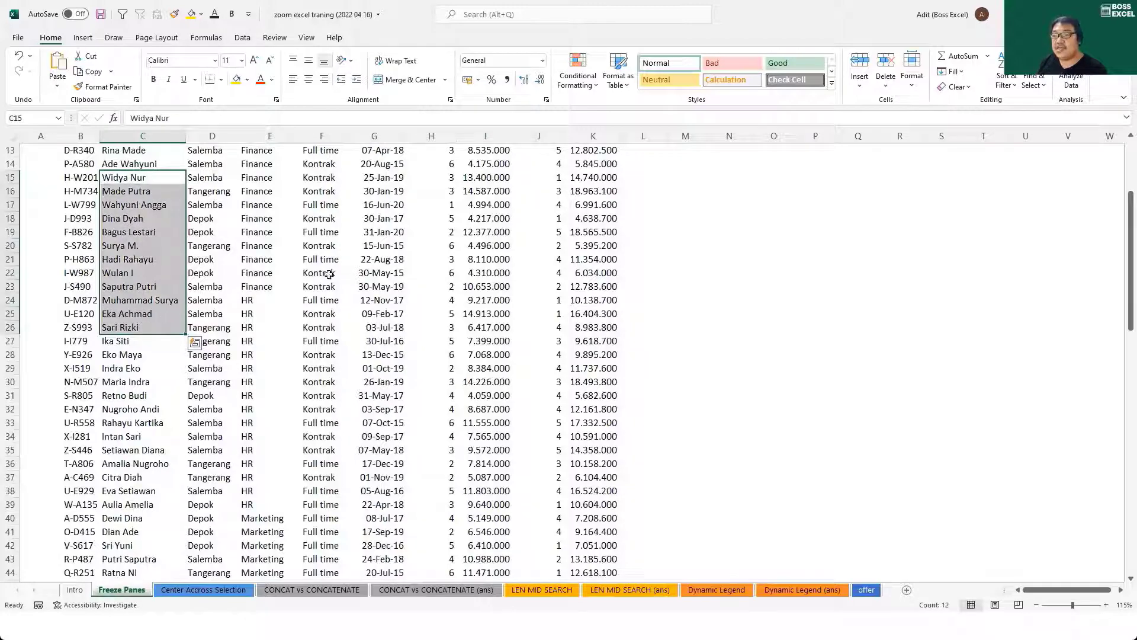
drag(378, 191, 385, 329)
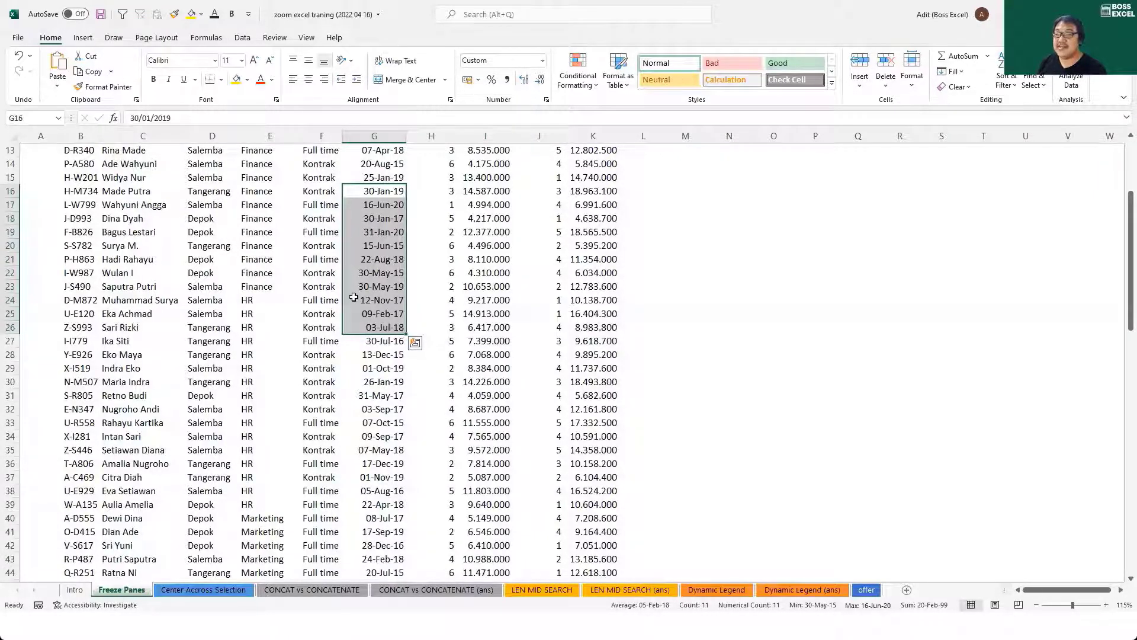
scroll(353, 297, up, 2)
scroll(391, 228, up, 3)
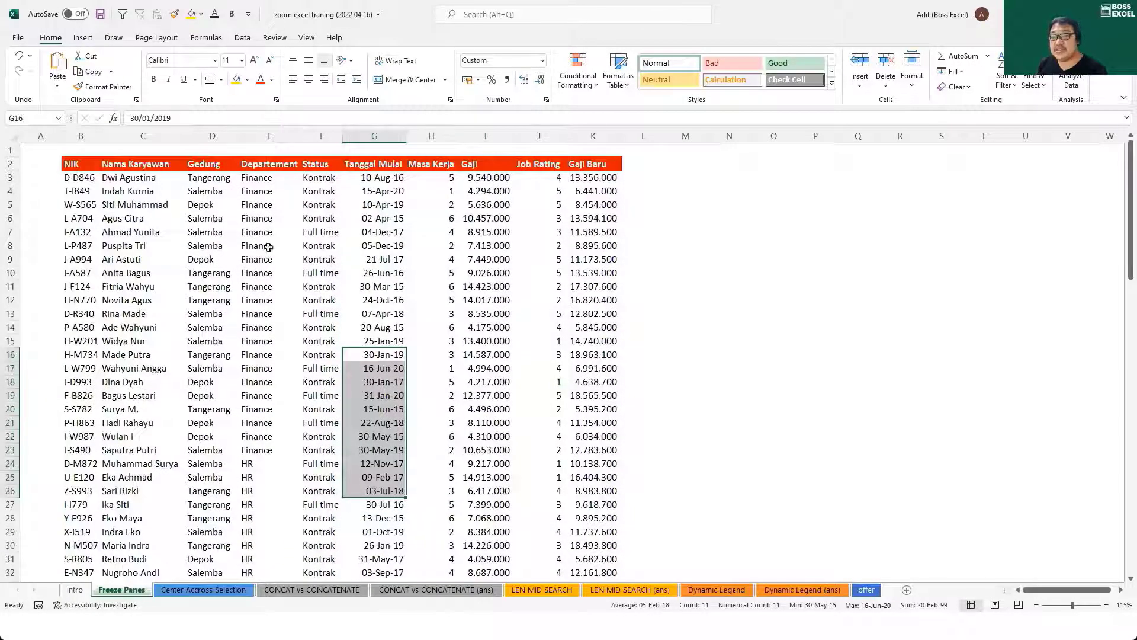
click(216, 232)
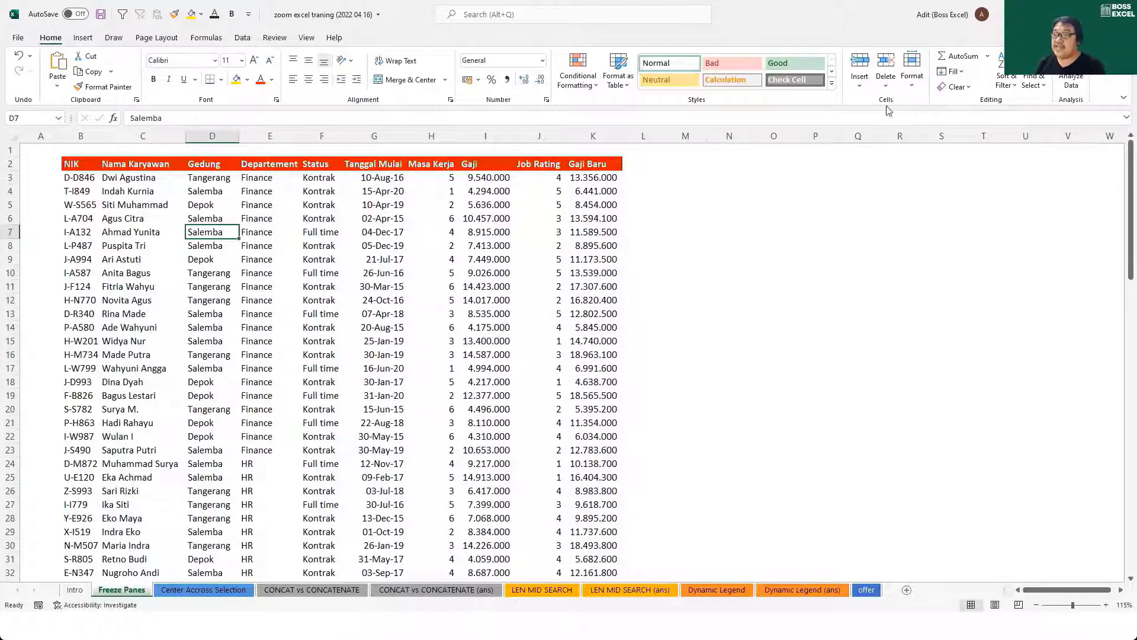
Enter the shortcut notes "Ctrl + T" in cell M2 and "Ctrl + L" in cell M3.
click(700, 162)
text(Ctrl )
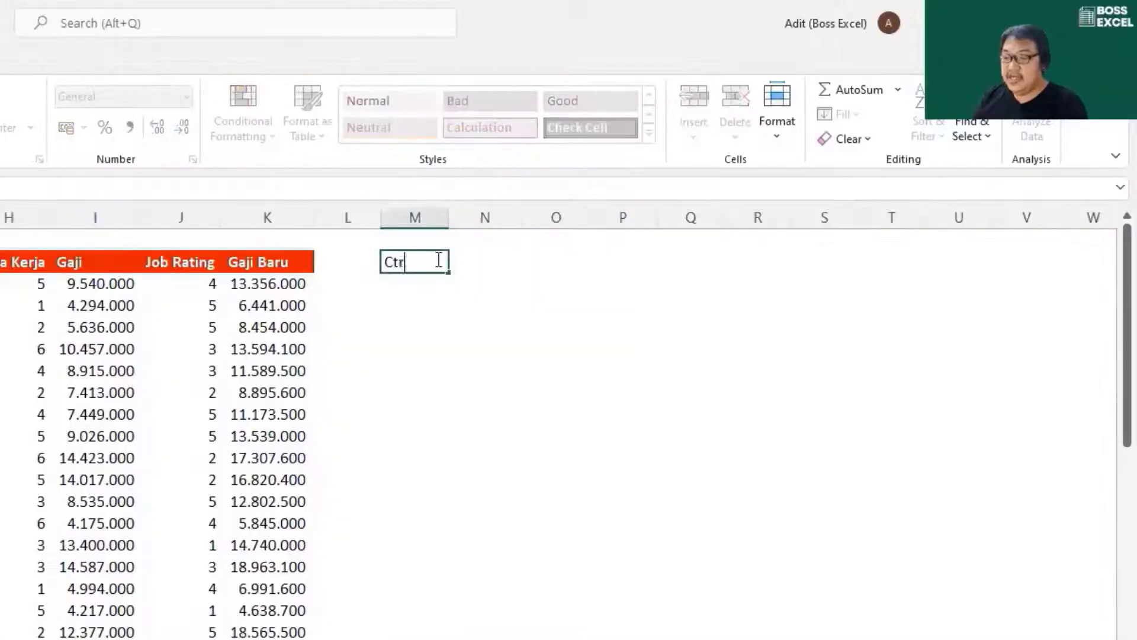
text(+ T)
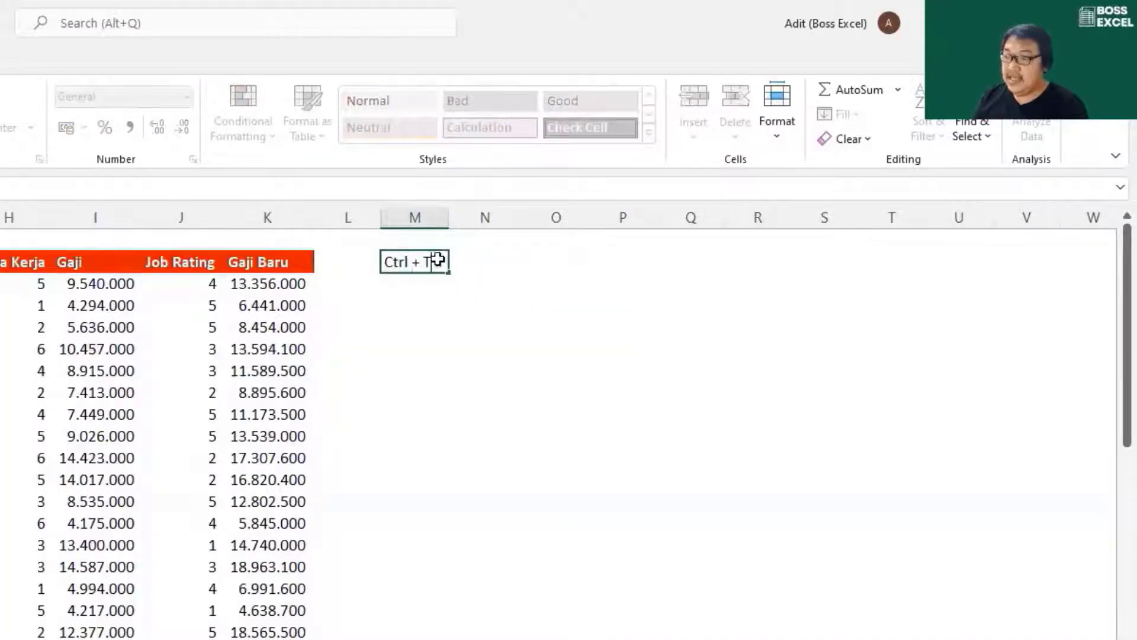
key(Return)
text(Ctrl + L)
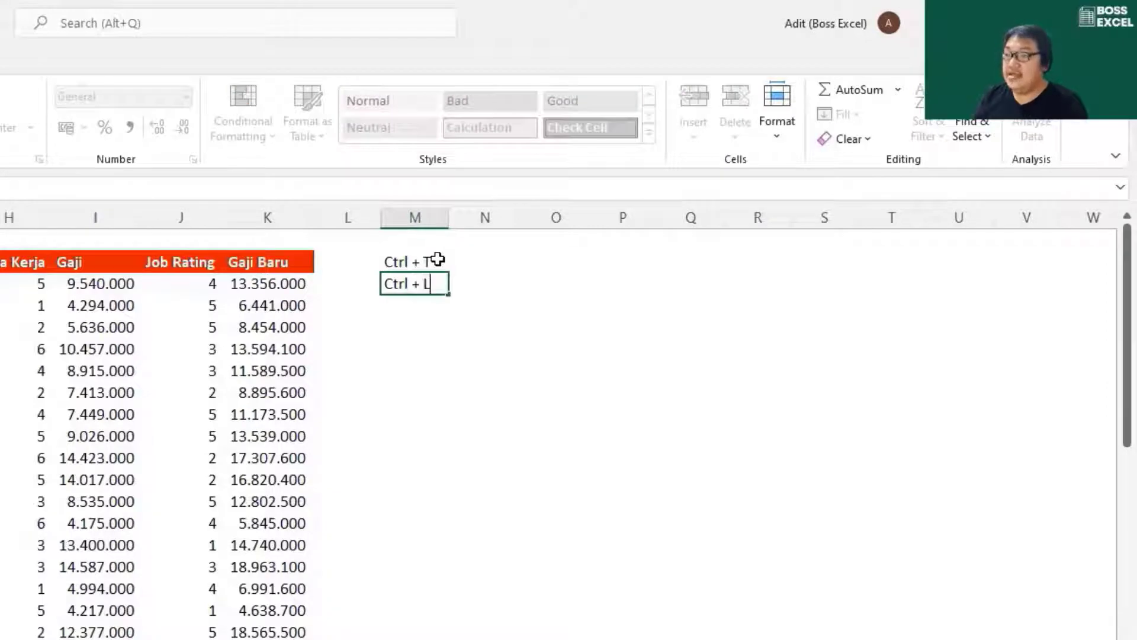
key(Return)
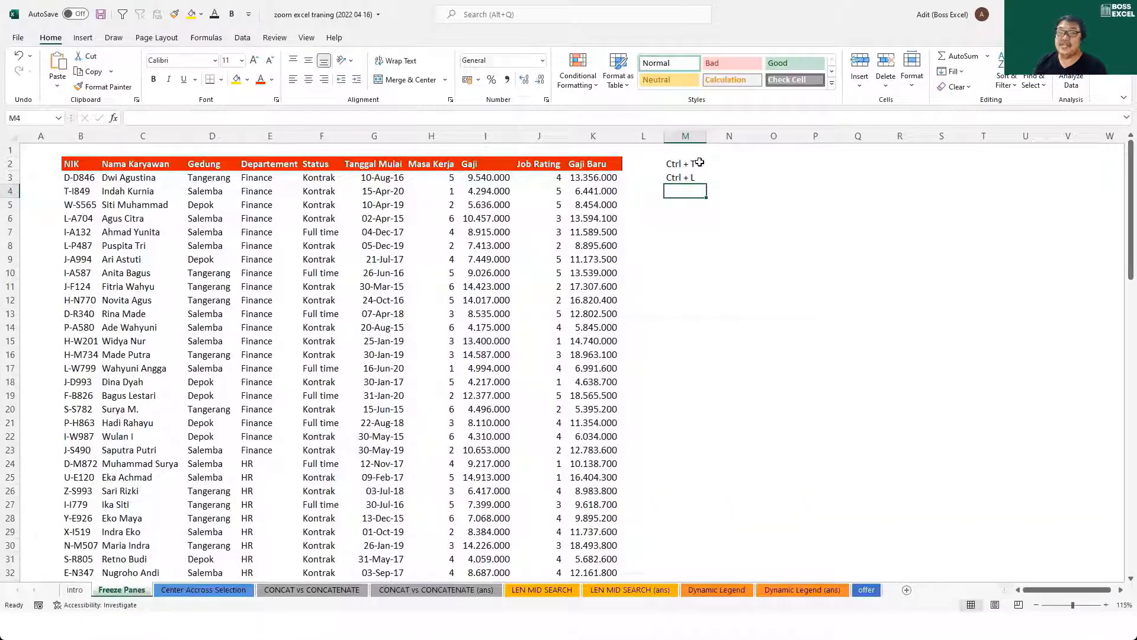
Convert the employee data range B2:K102 into an Excel table with headers.
click(317, 201)
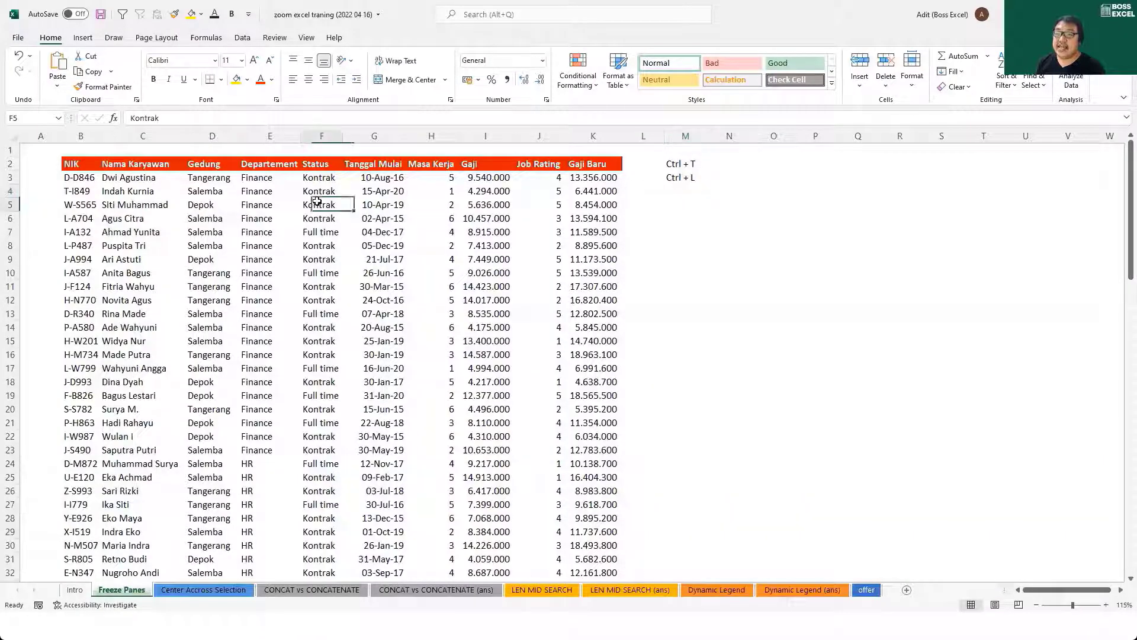
key(ctrl+t)
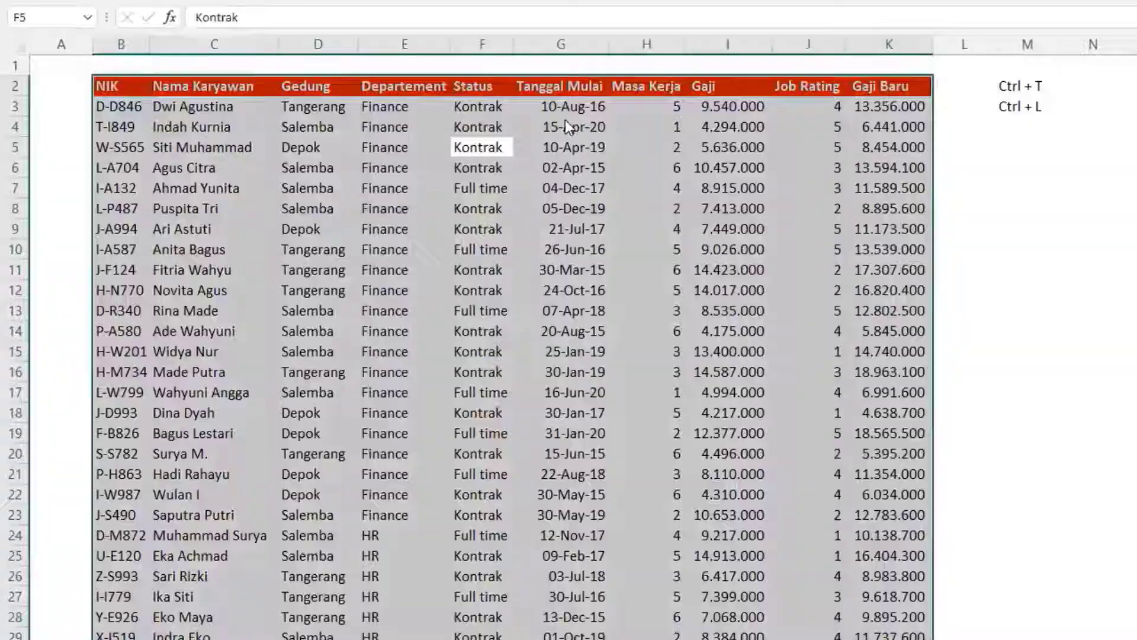
key(ctrl+t)
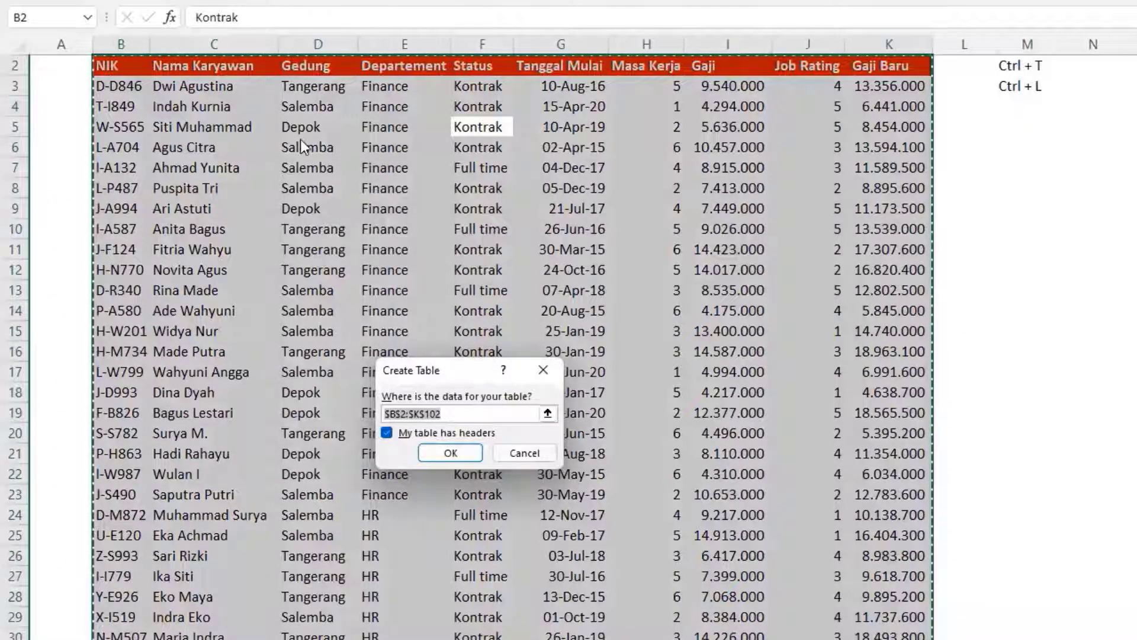
drag(405, 381, 229, 133)
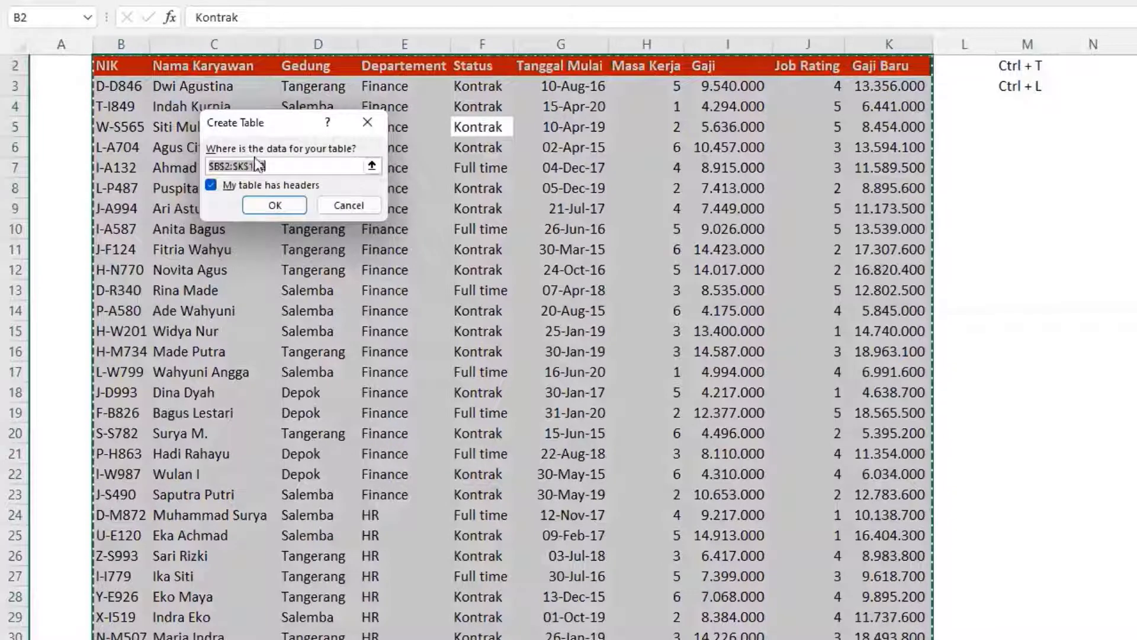
scroll(609, 230, up, 1)
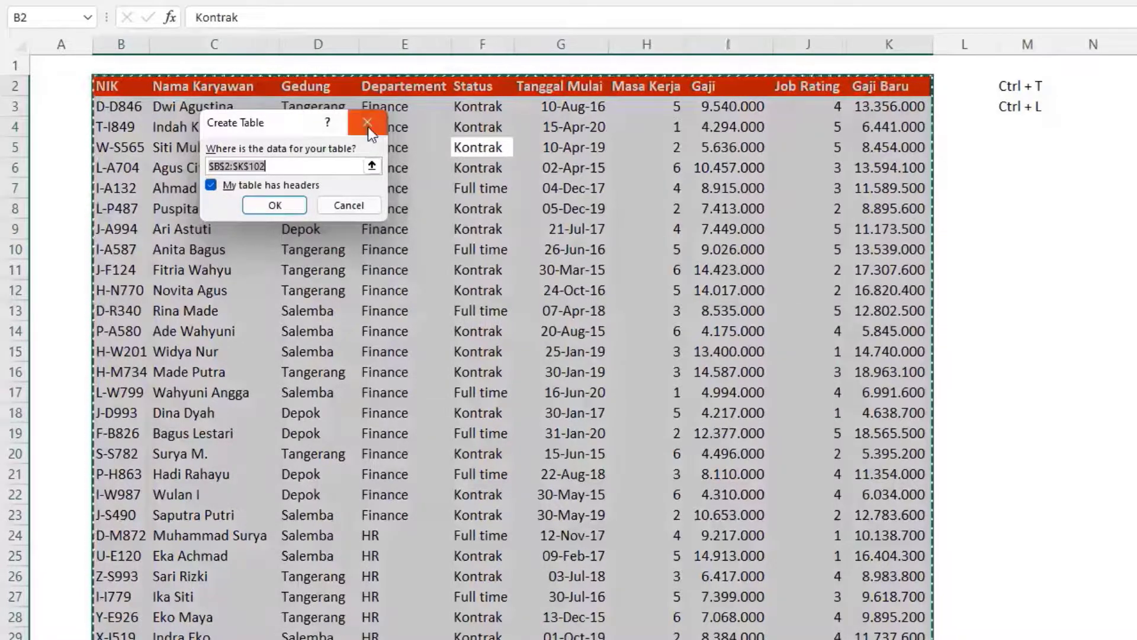
click(288, 208)
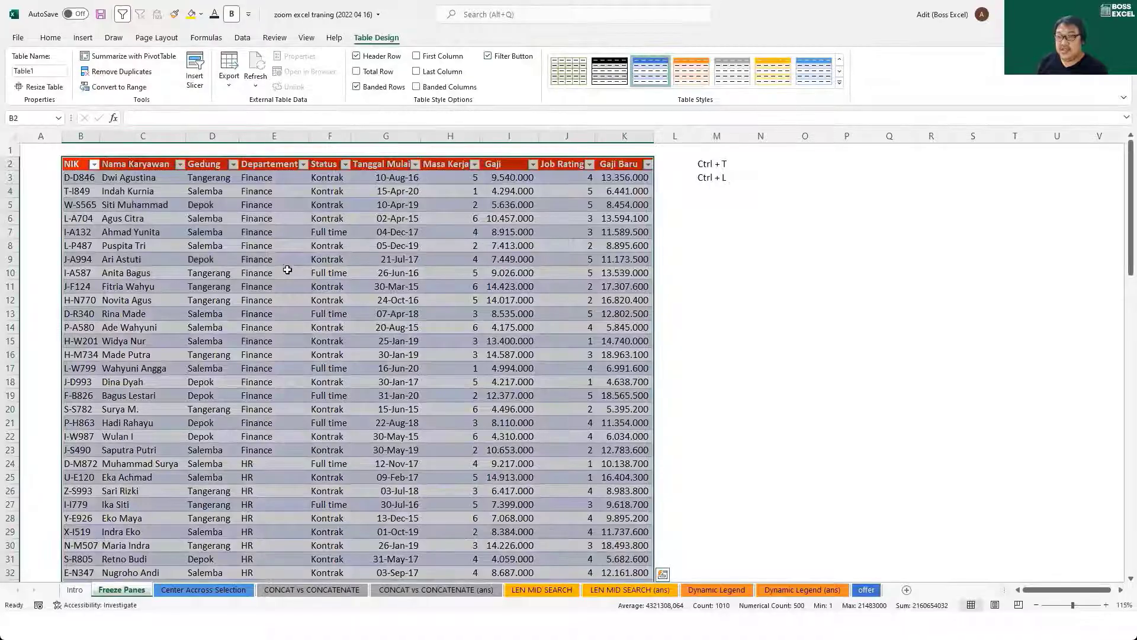
click(363, 245)
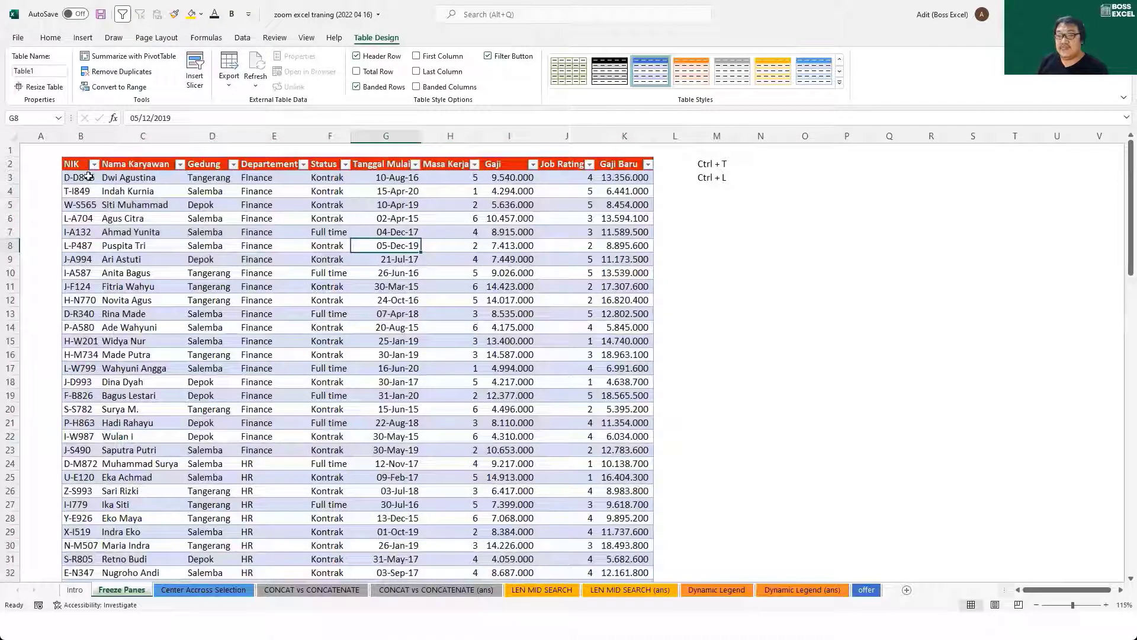
View the filter choices of the Tanggal Mulai column and close them without filtering.
drag(87, 177, 478, 183)
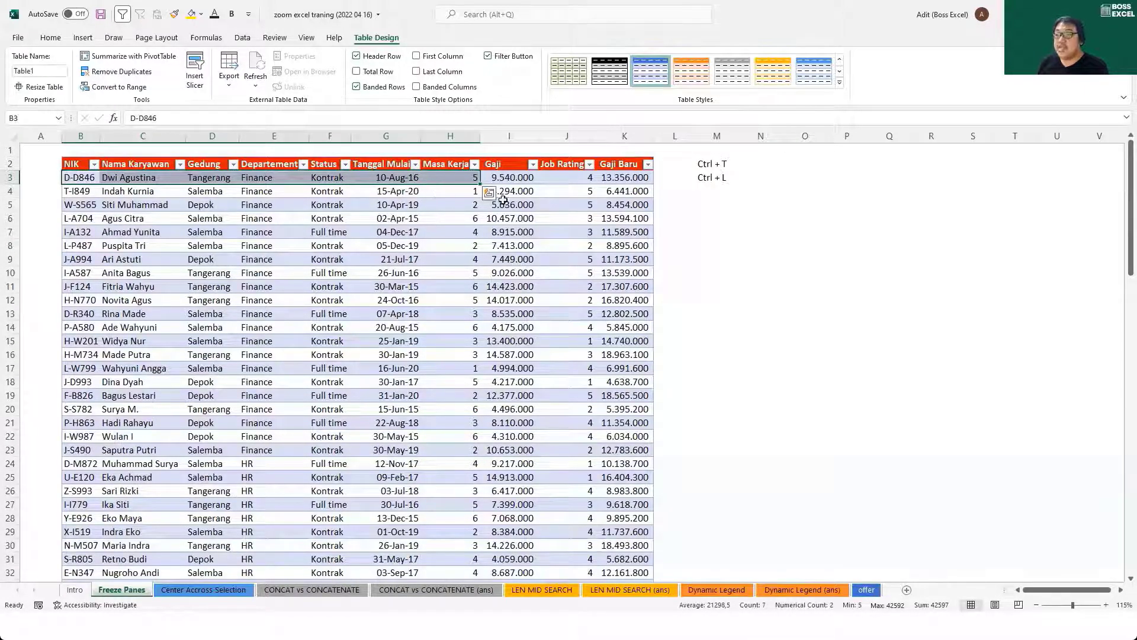
click(414, 165)
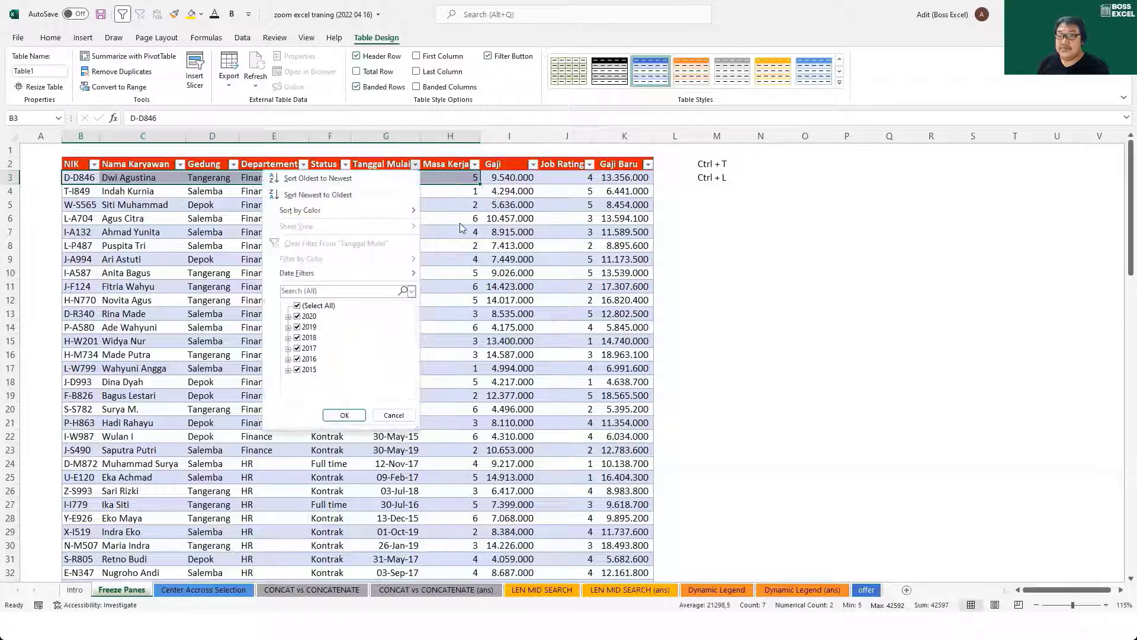
click(463, 228)
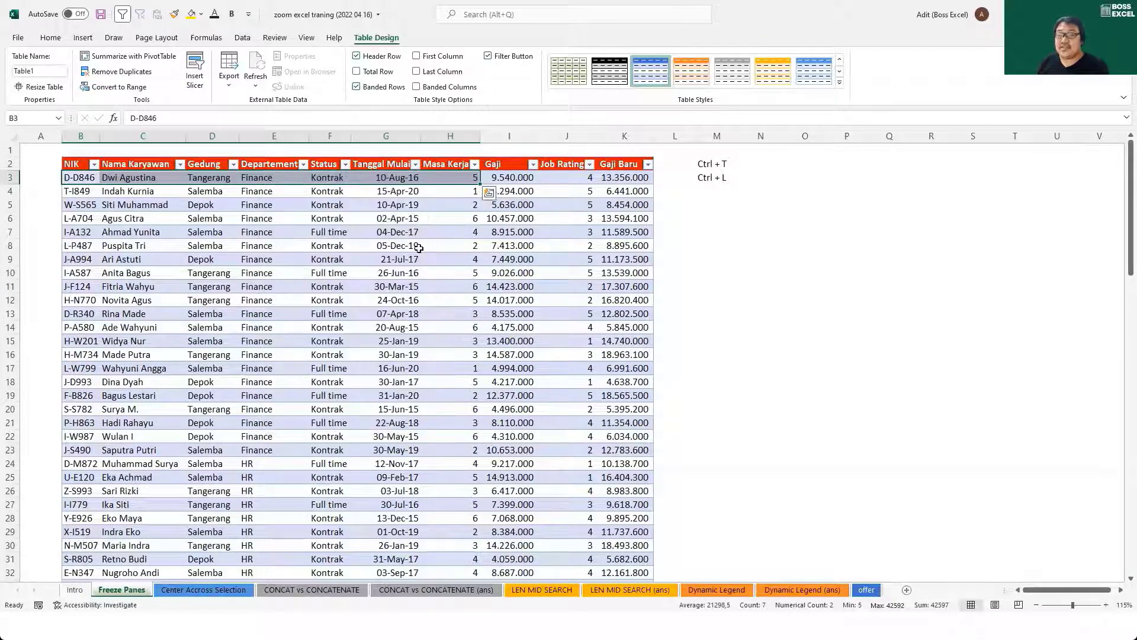
click(279, 229)
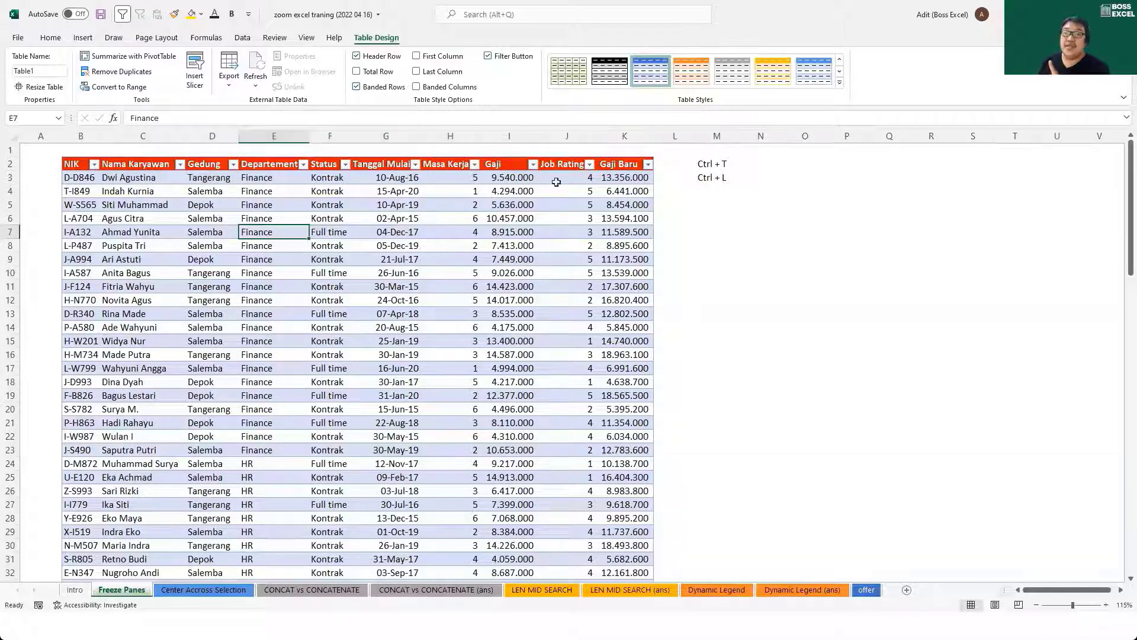
Examine the column headings while scrolling down through the table's records and back to the first row.
scroll(291, 238, down, 1)
scroll(291, 239, down, 2)
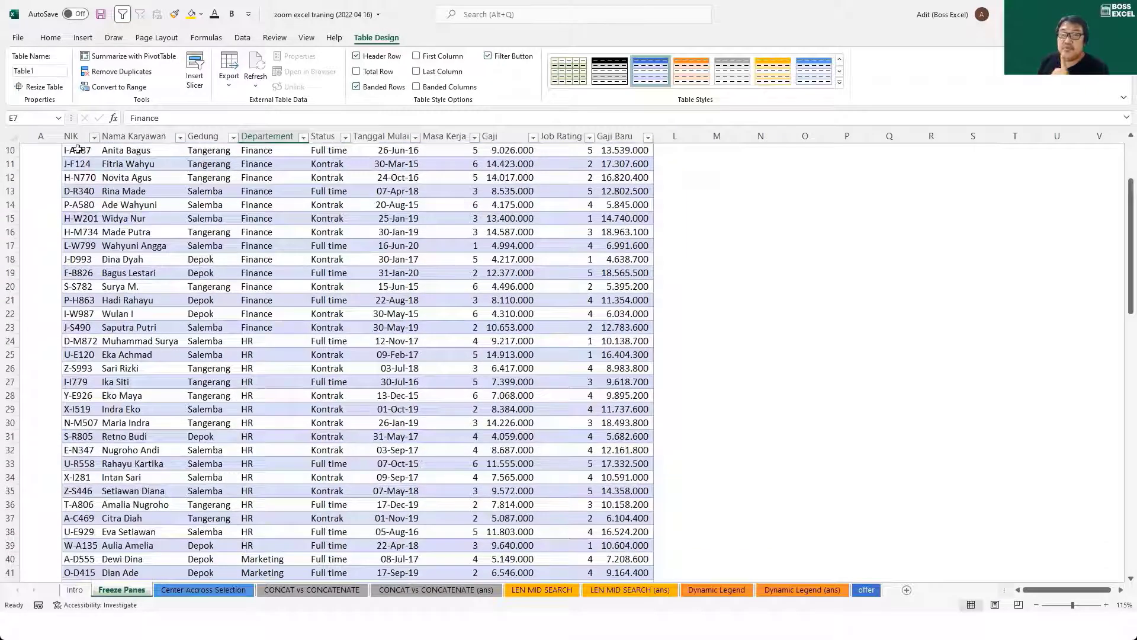
scroll(255, 258, down, 1)
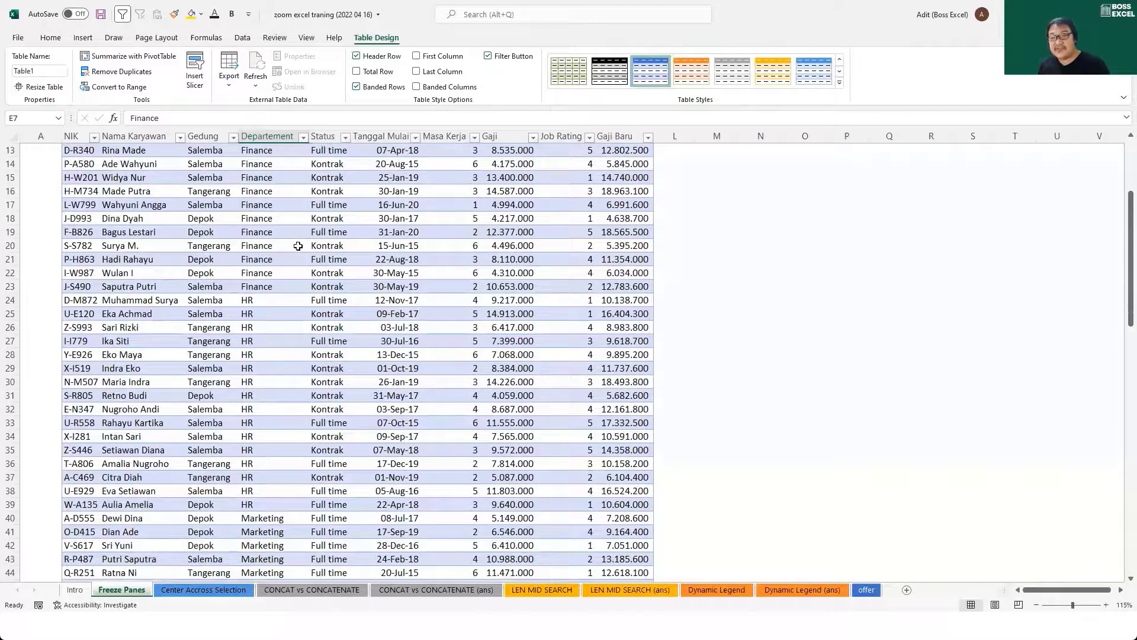
scroll(299, 249, down, 2)
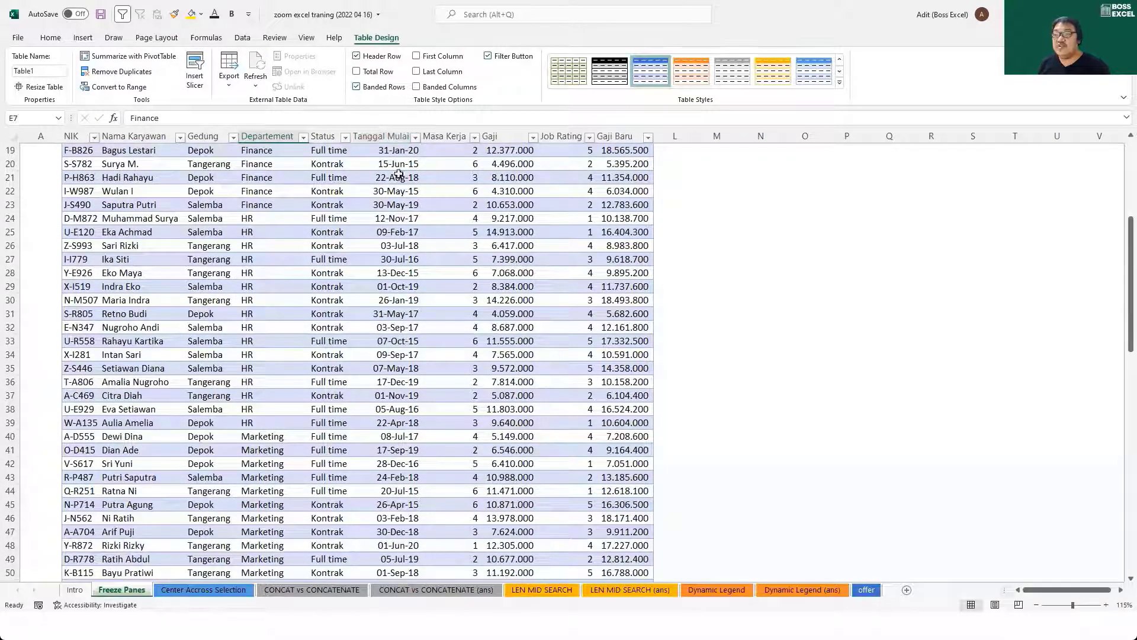
scroll(376, 270, up, 6)
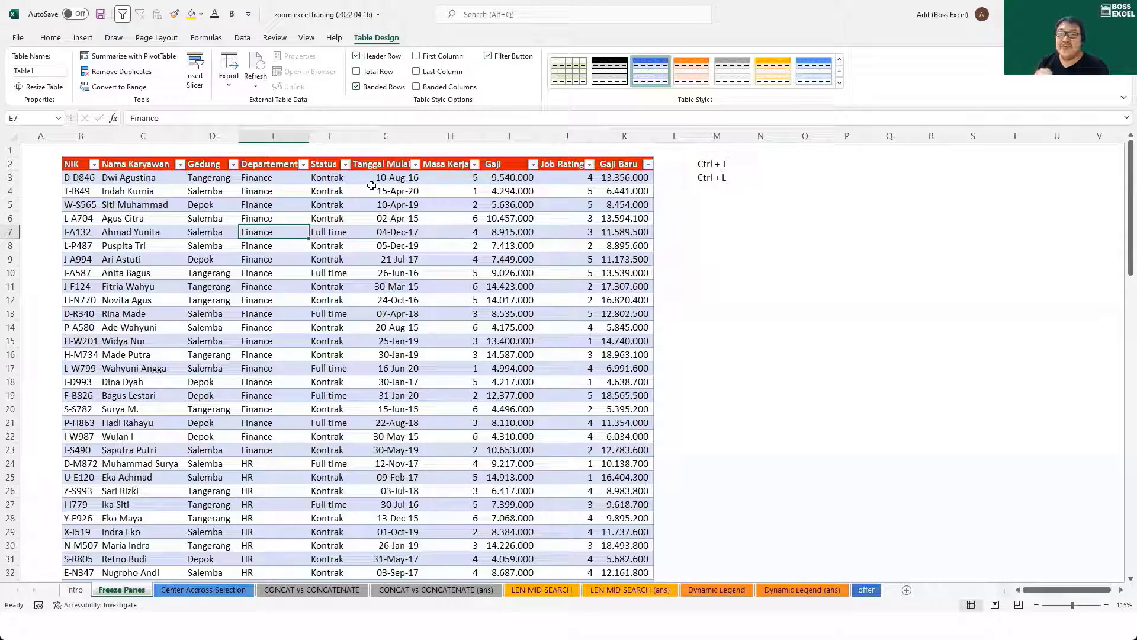
Undo the conversion of the employee data into an Excel table.
key(ctrl+z)
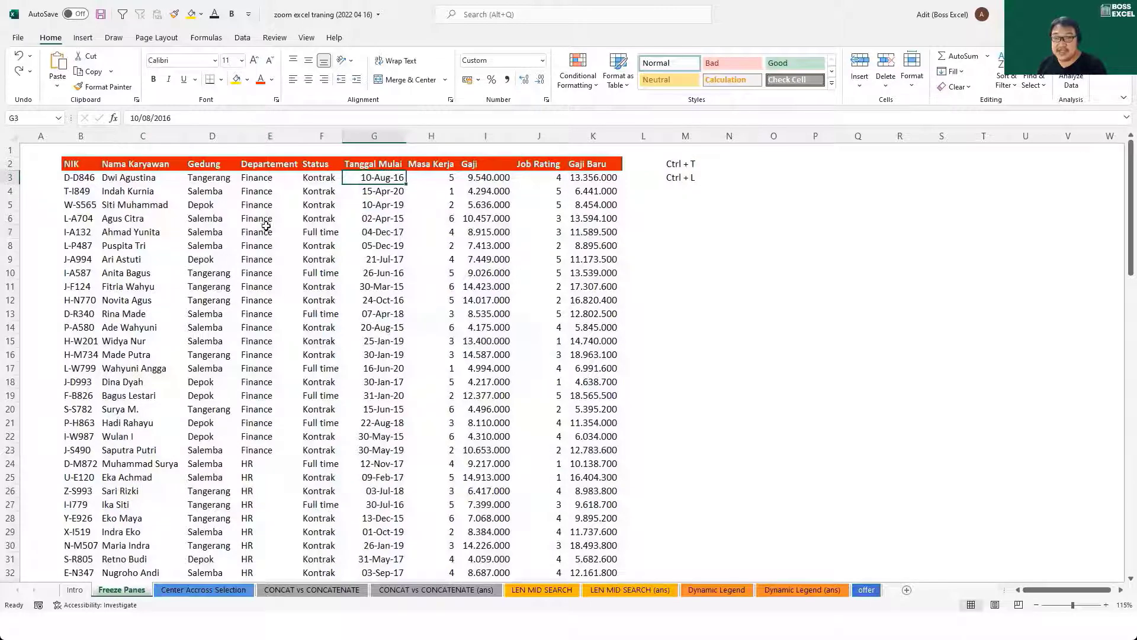
drag(72, 168, 593, 358)
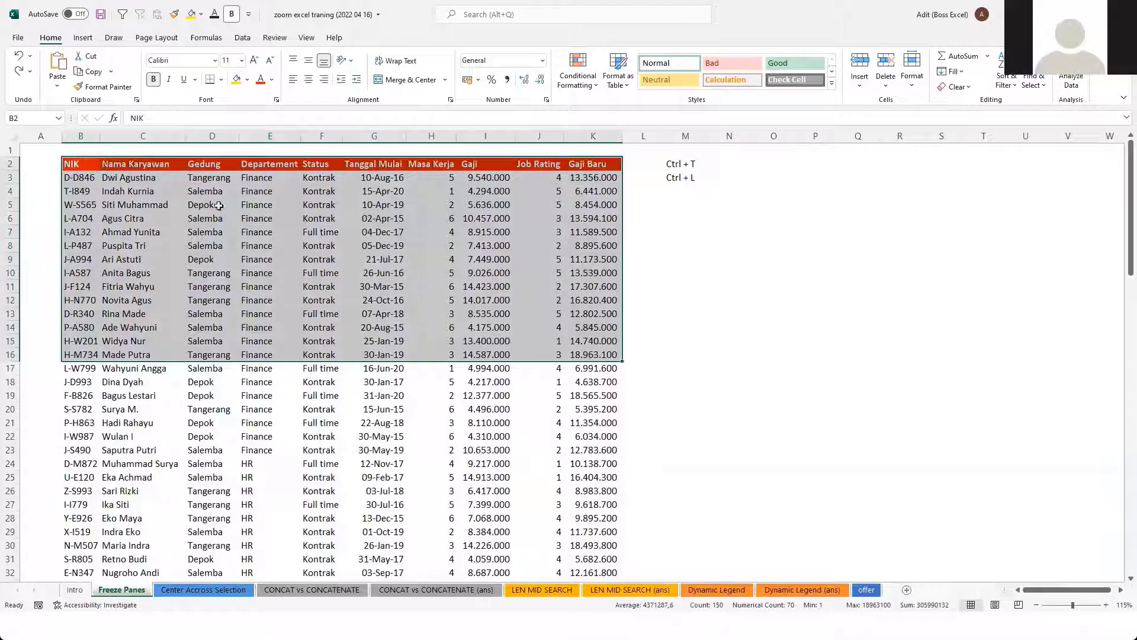
click(253, 221)
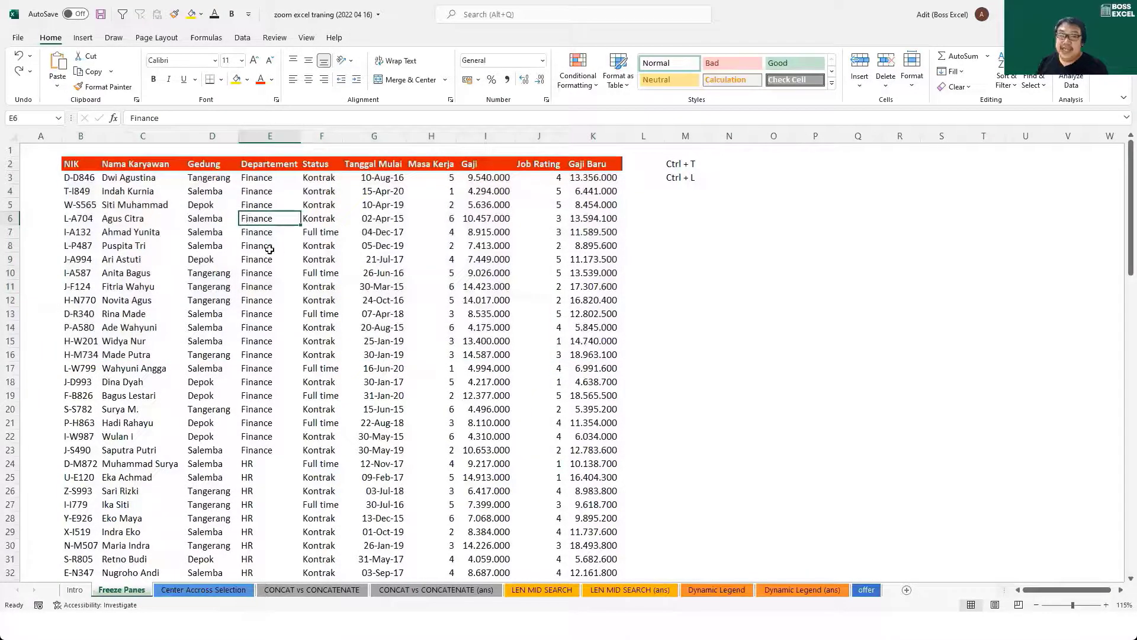
click(157, 205)
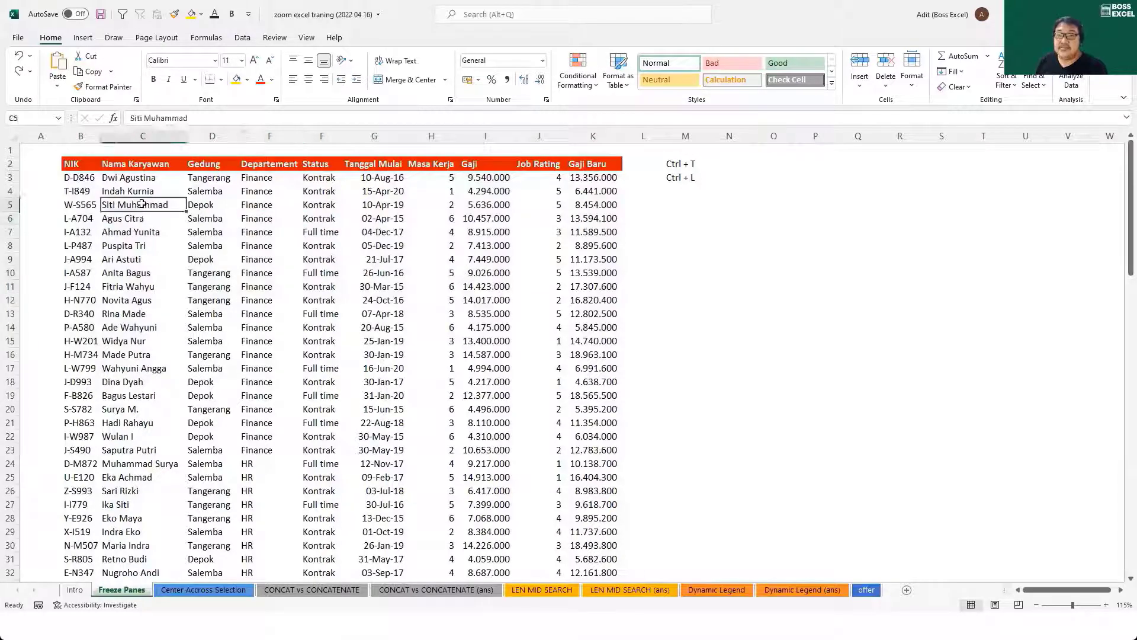
Review the available Freeze Panes options and close them without choosing one.
scroll(323, 62, down, 7)
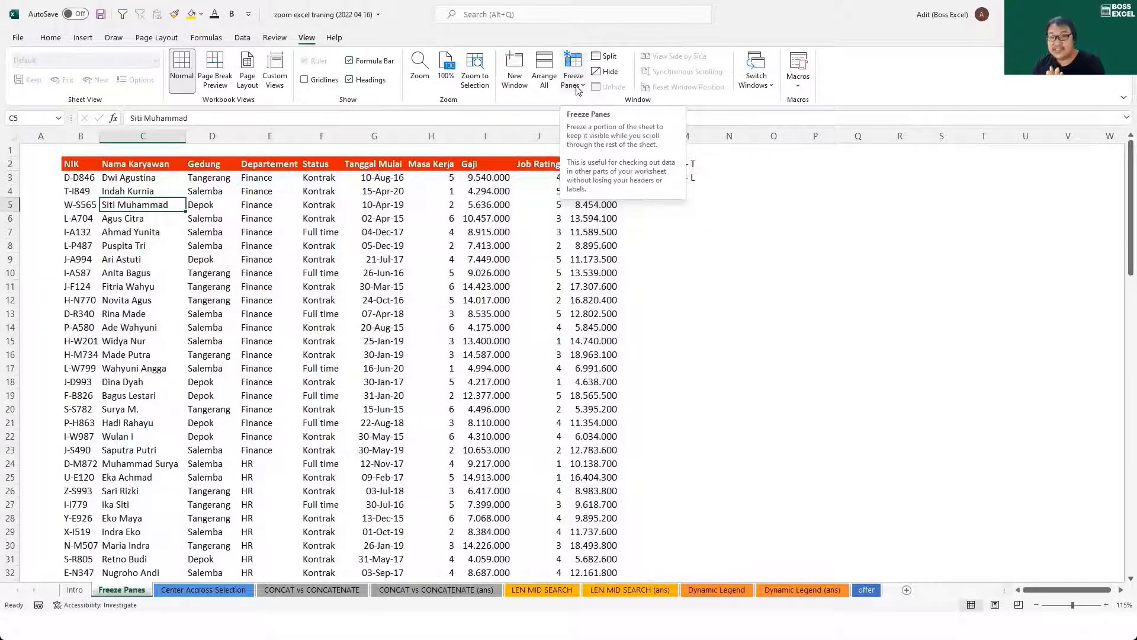
click(577, 89)
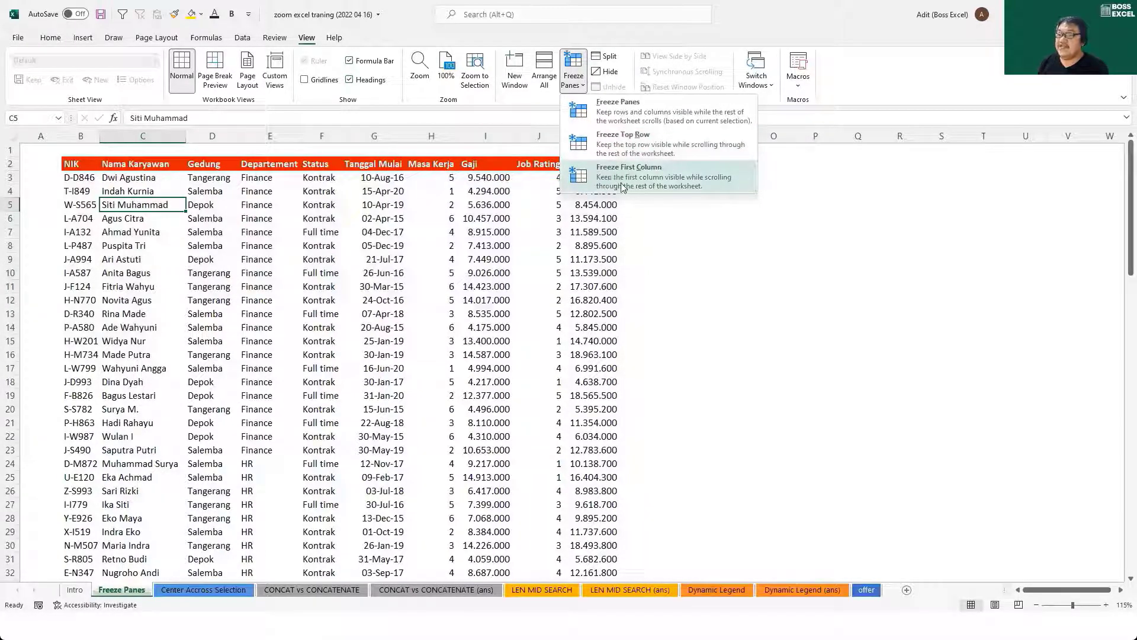
click(47, 153)
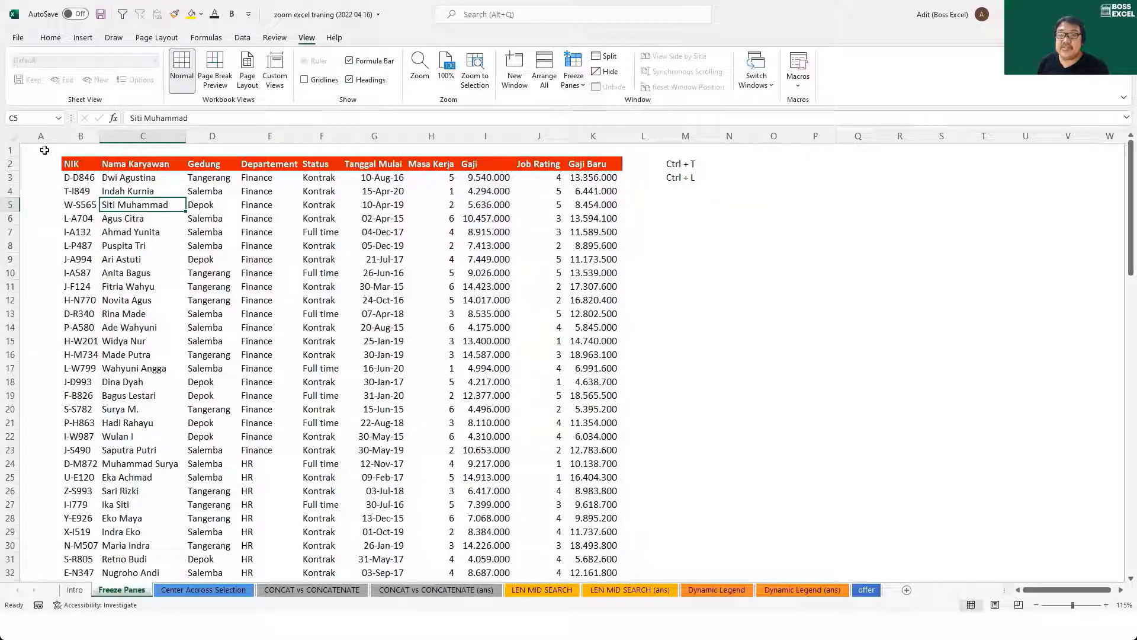
Delete the empty column A and the empty row above the headings so the employee data starts in A1.
click(42, 136)
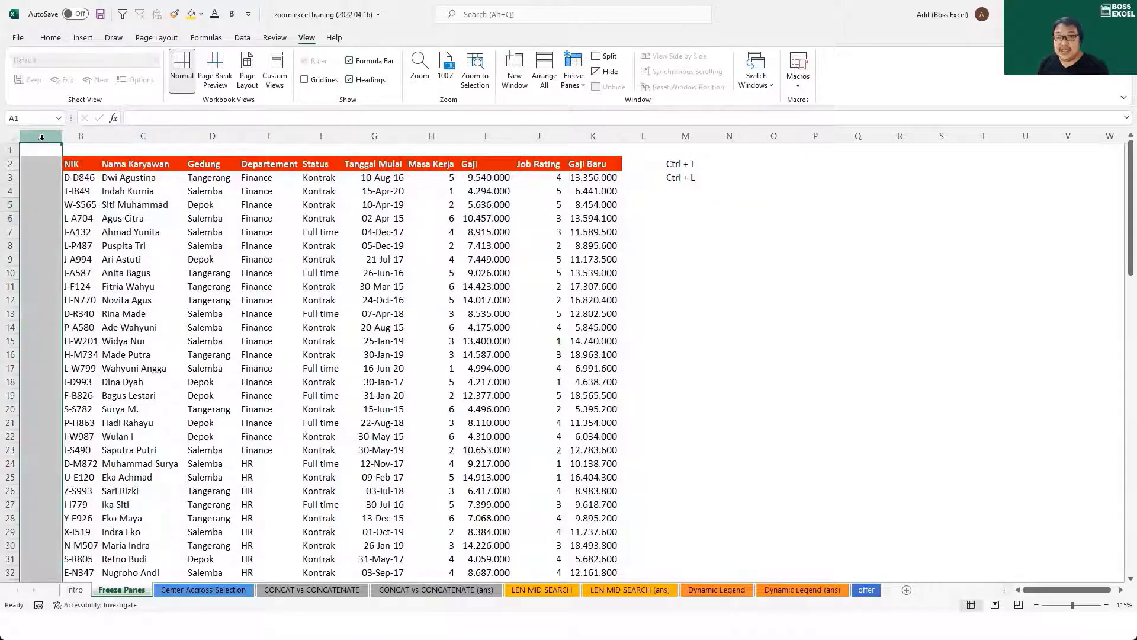
right_click(43, 145)
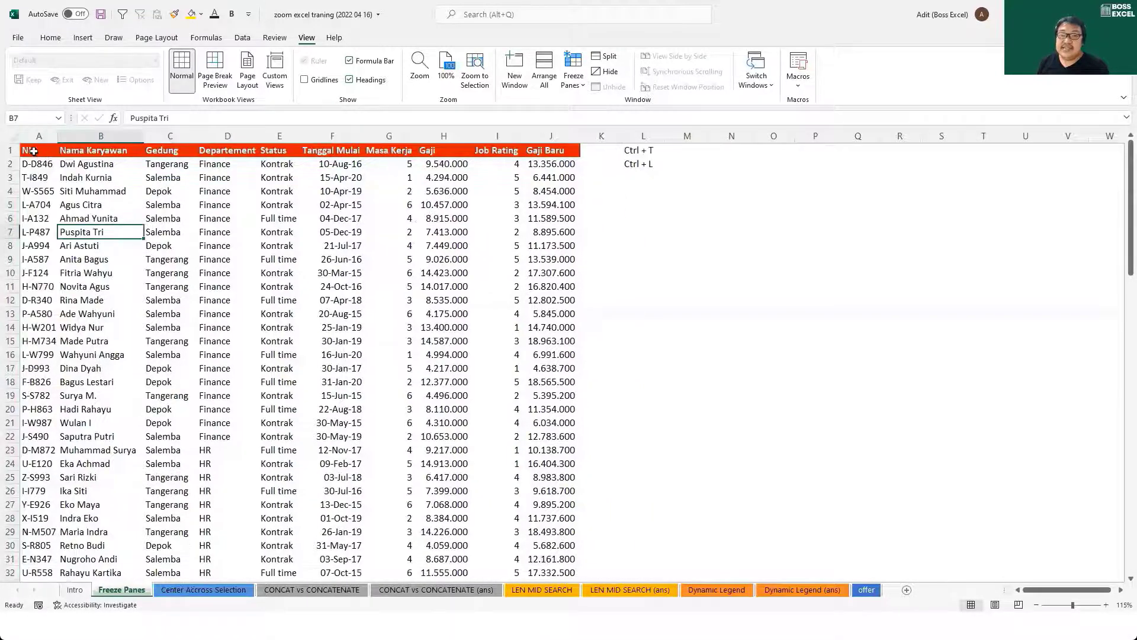
drag(34, 151, 533, 150)
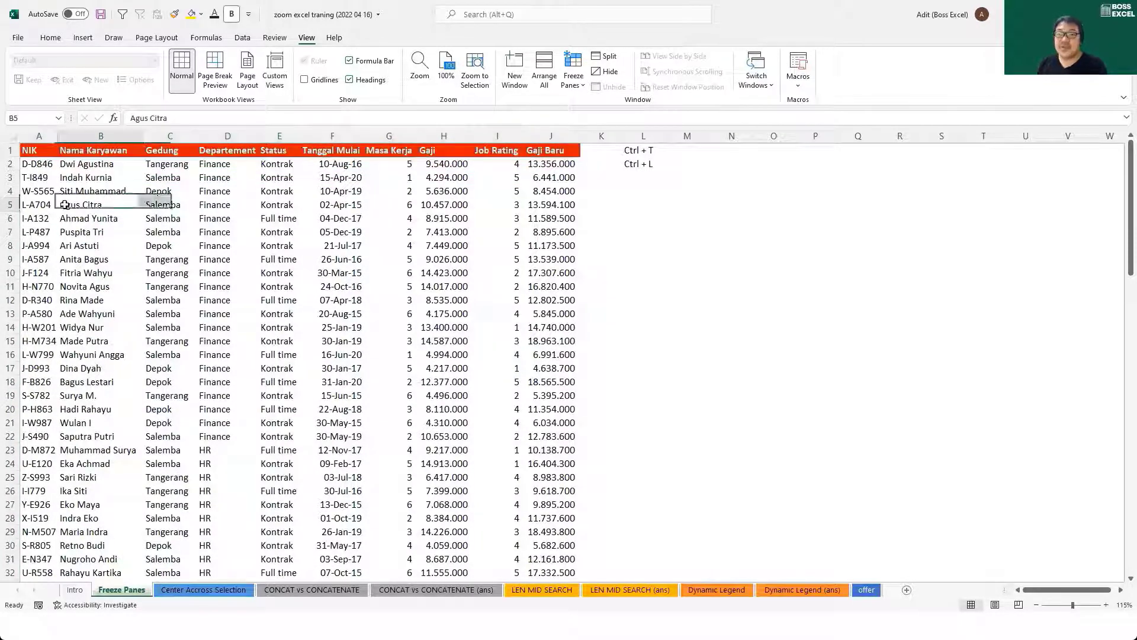
Freeze the top row and check the headings against the records farther down the sheet.
click(88, 205)
click(288, 246)
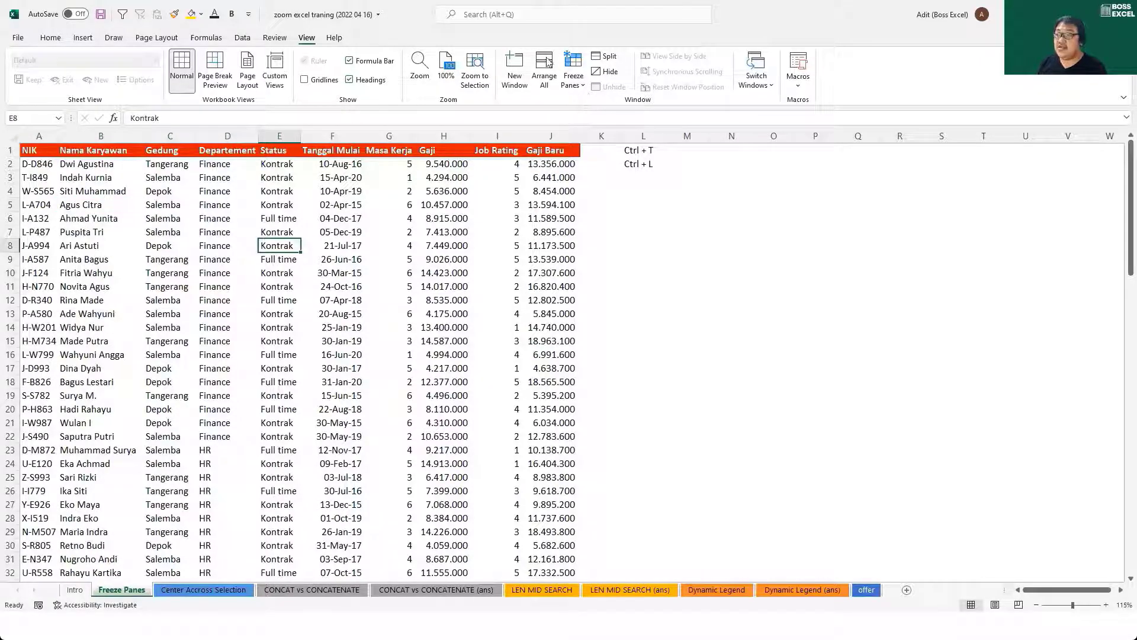
click(578, 83)
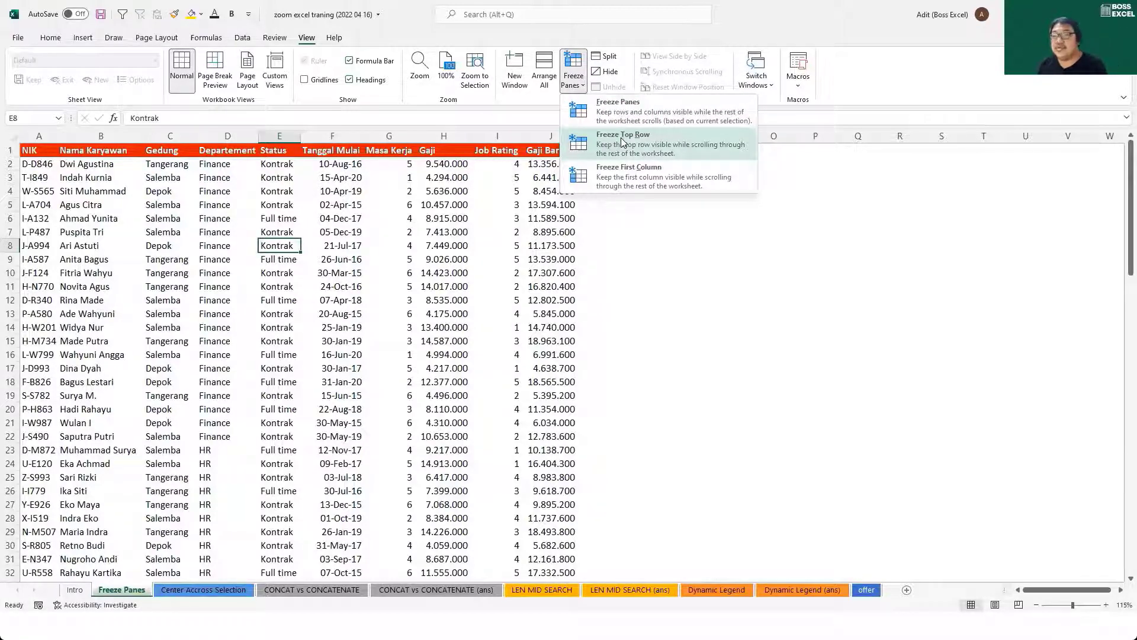
click(622, 141)
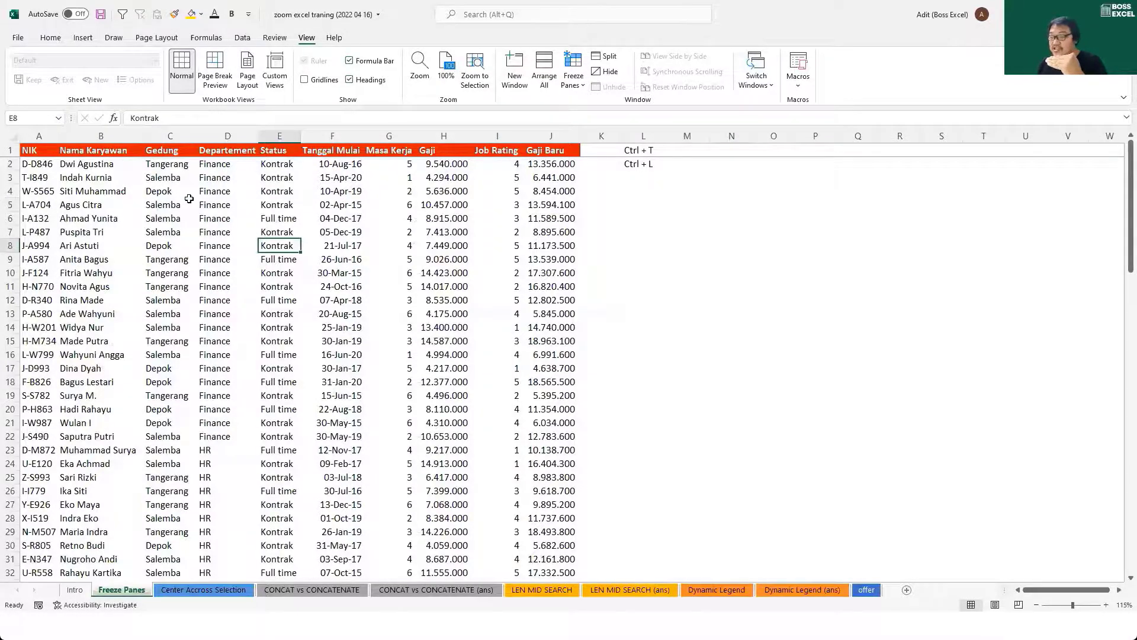
scroll(189, 199, down, 5)
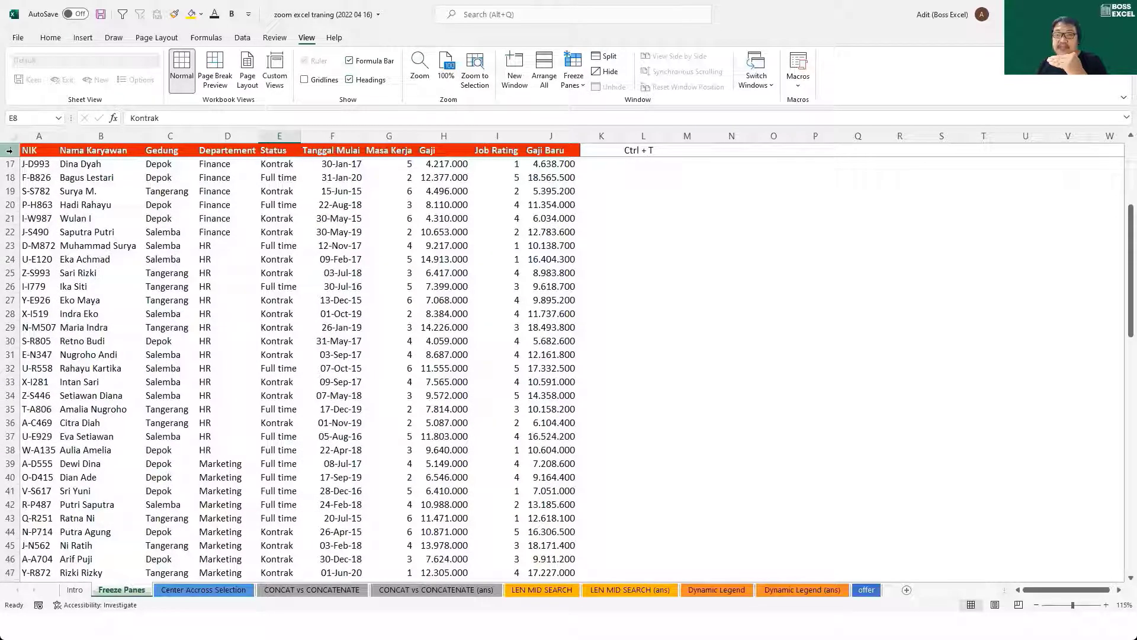
scroll(230, 210, down, 4)
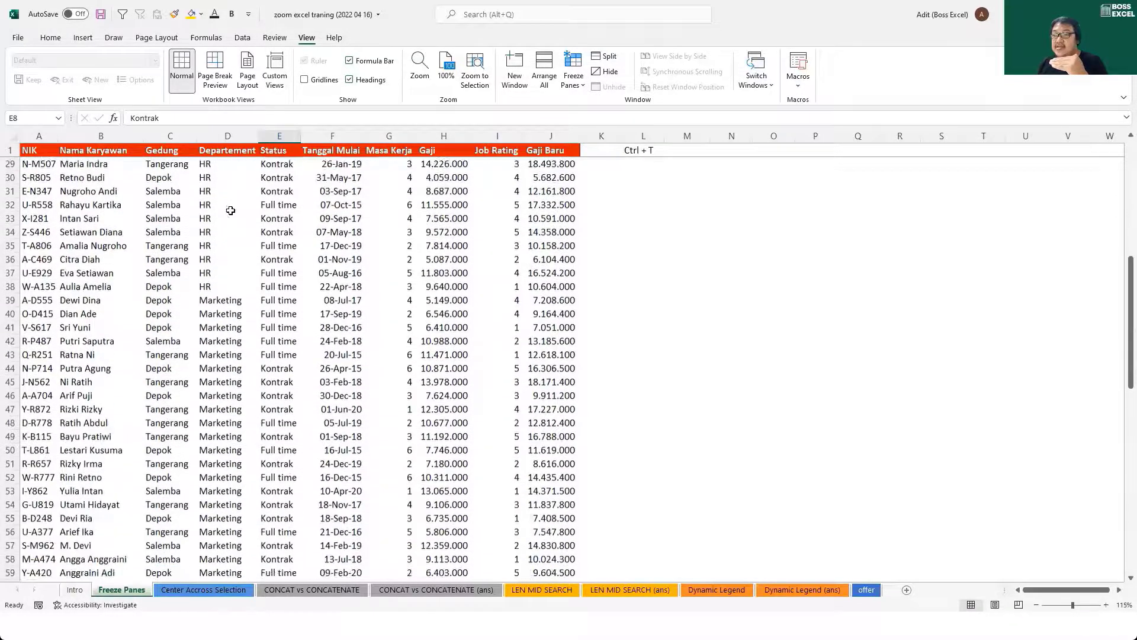
scroll(231, 211, down, 3)
scroll(231, 211, up, 12)
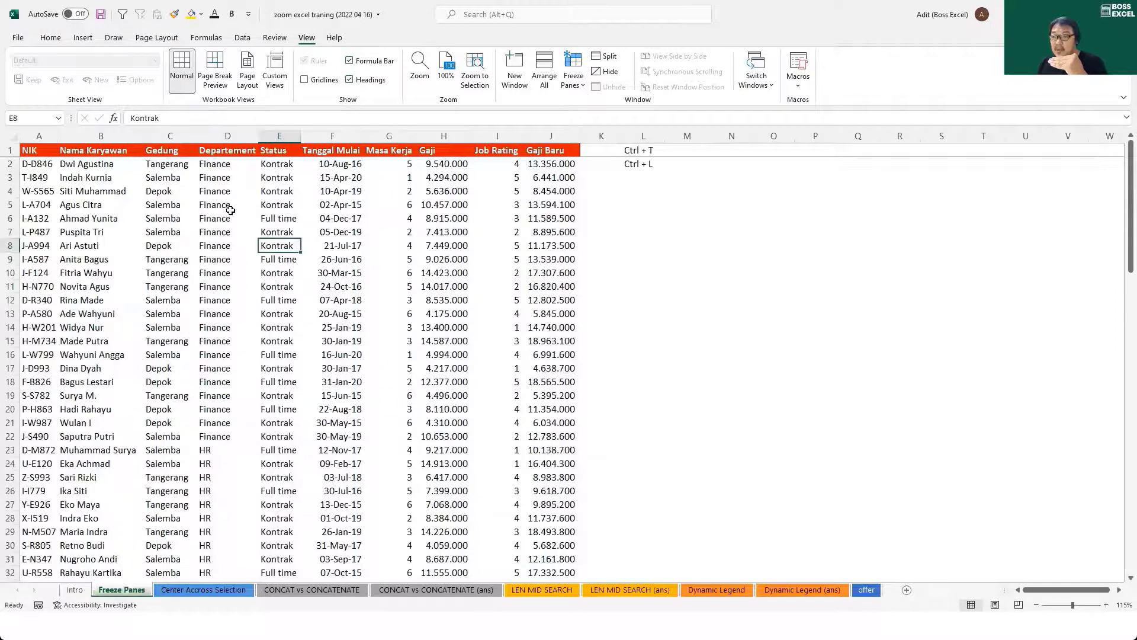
scroll(230, 210, down, 1)
scroll(231, 210, up, 1)
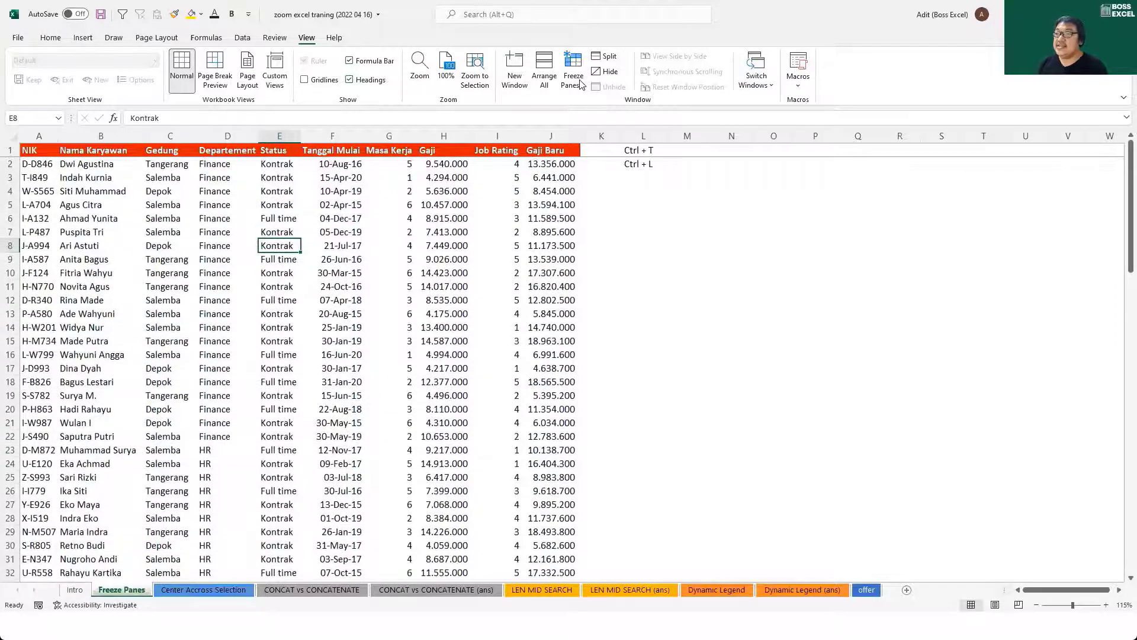
Unfreeze the top row and freeze the first column, NIK, instead.
click(577, 83)
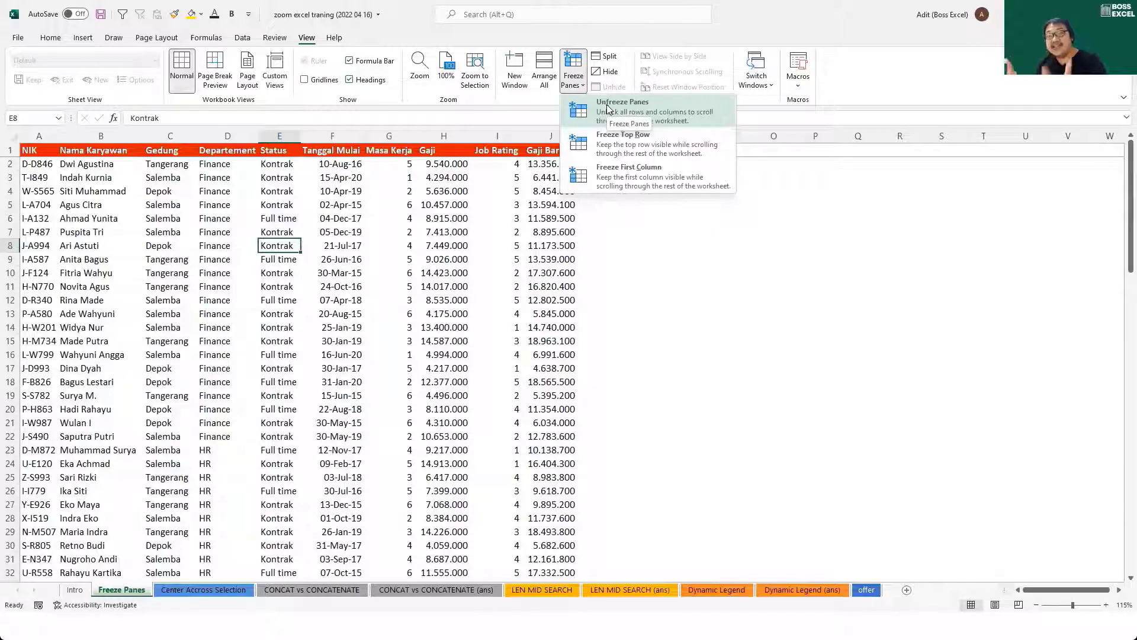
click(609, 109)
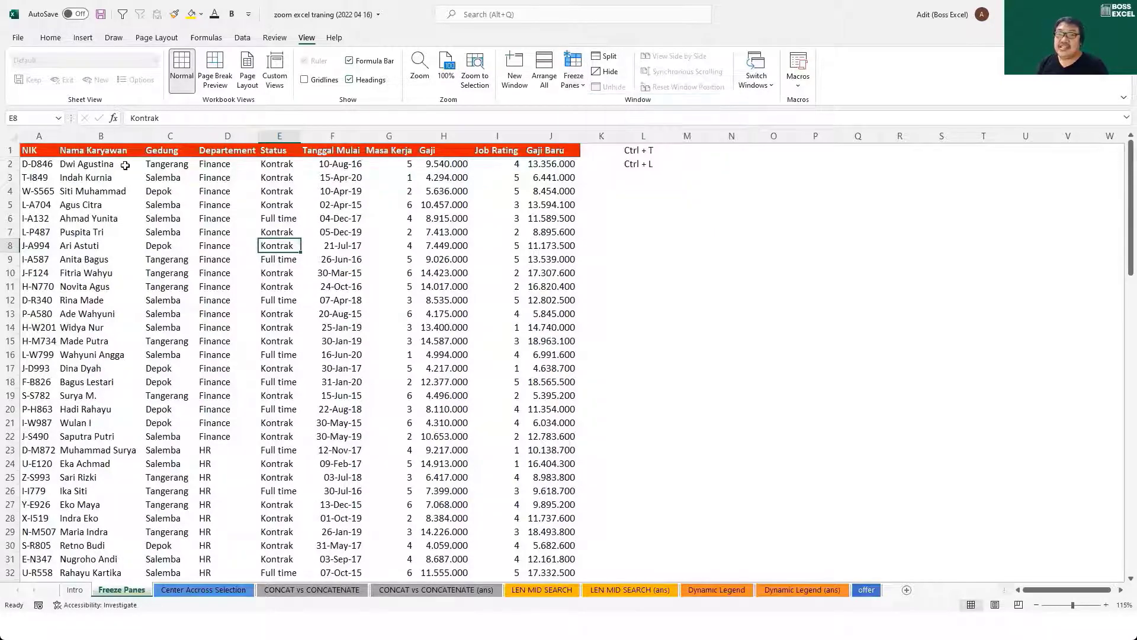
click(95, 204)
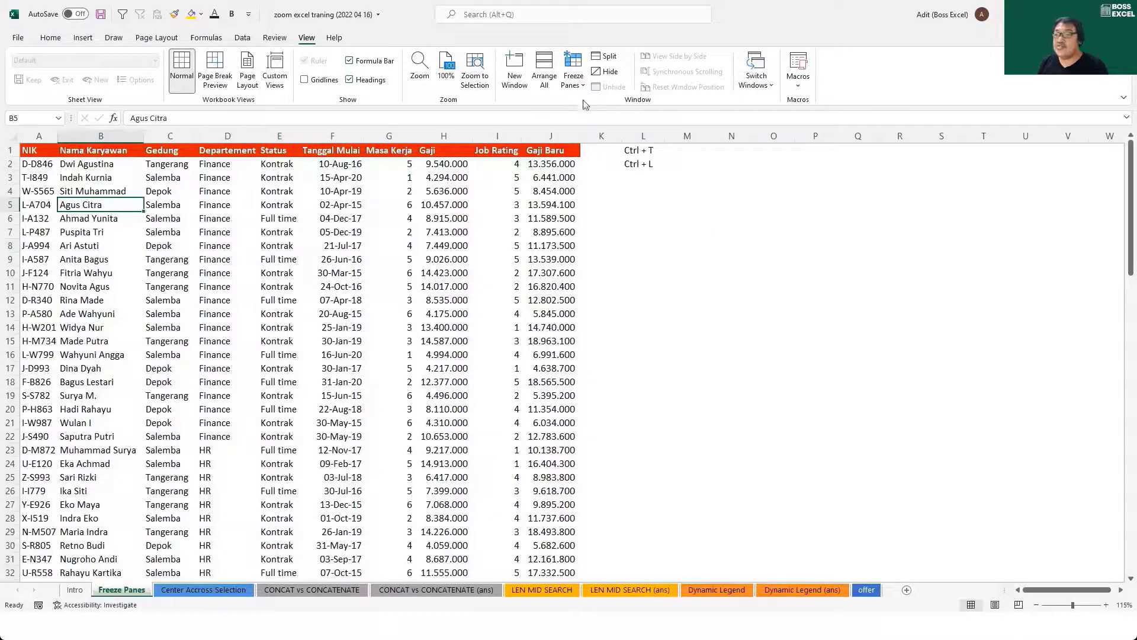
click(250, 262)
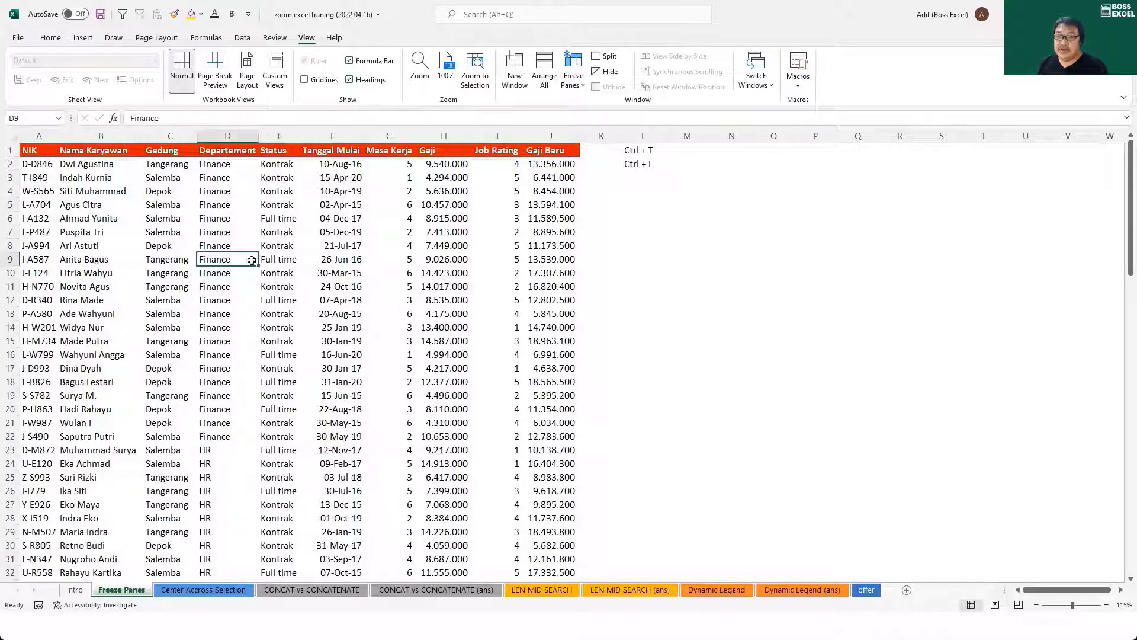
click(372, 248)
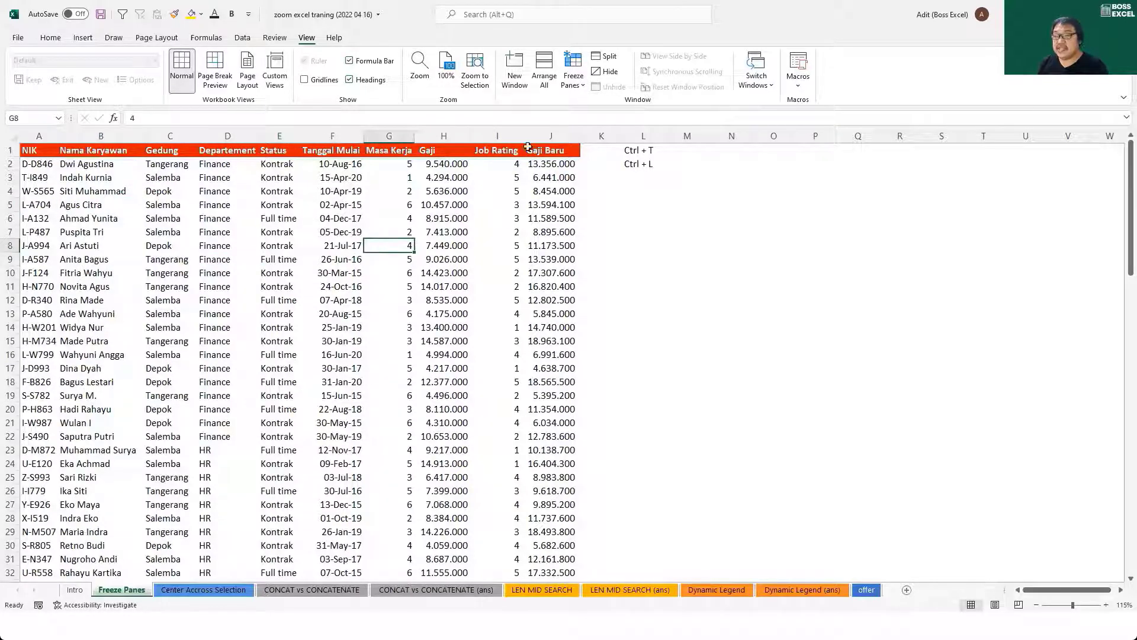
click(571, 85)
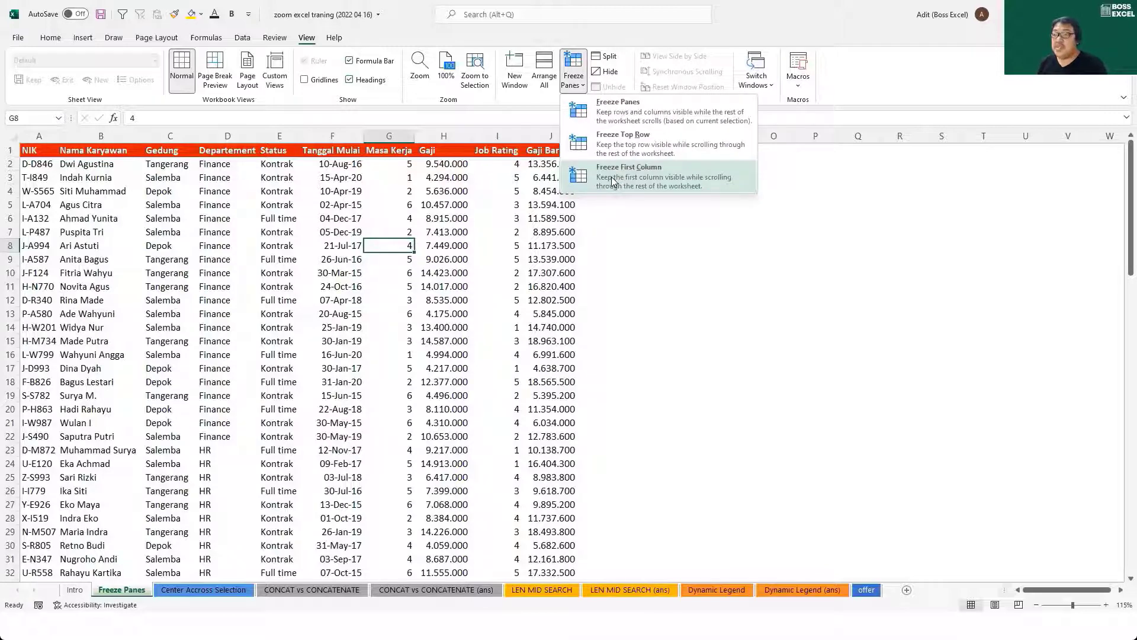
click(613, 181)
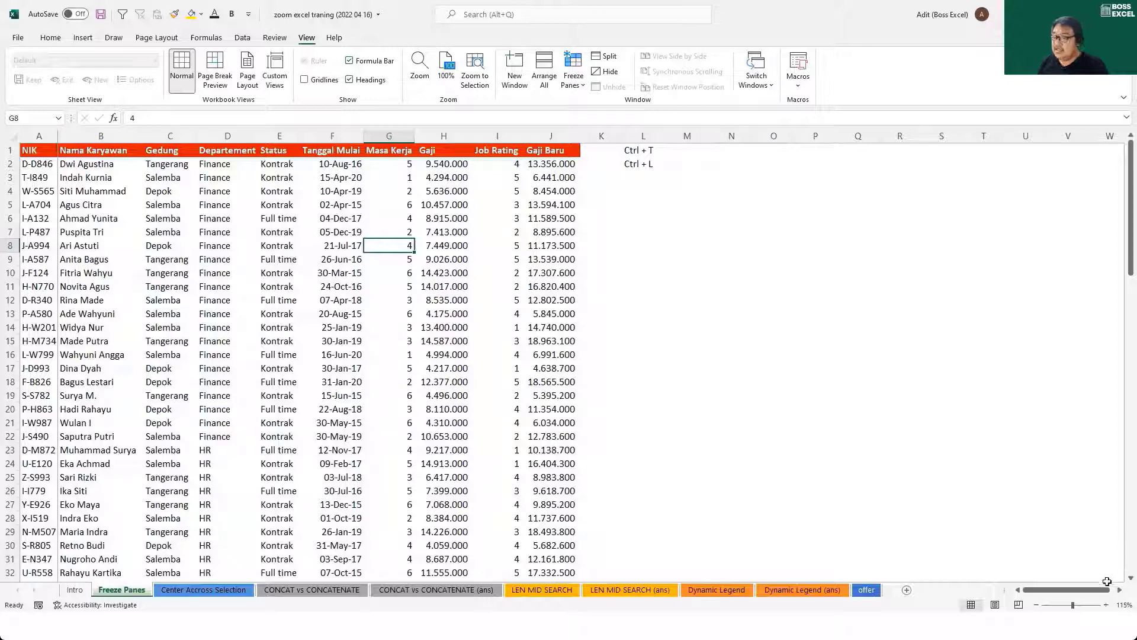
drag(1066, 590, 687, 483)
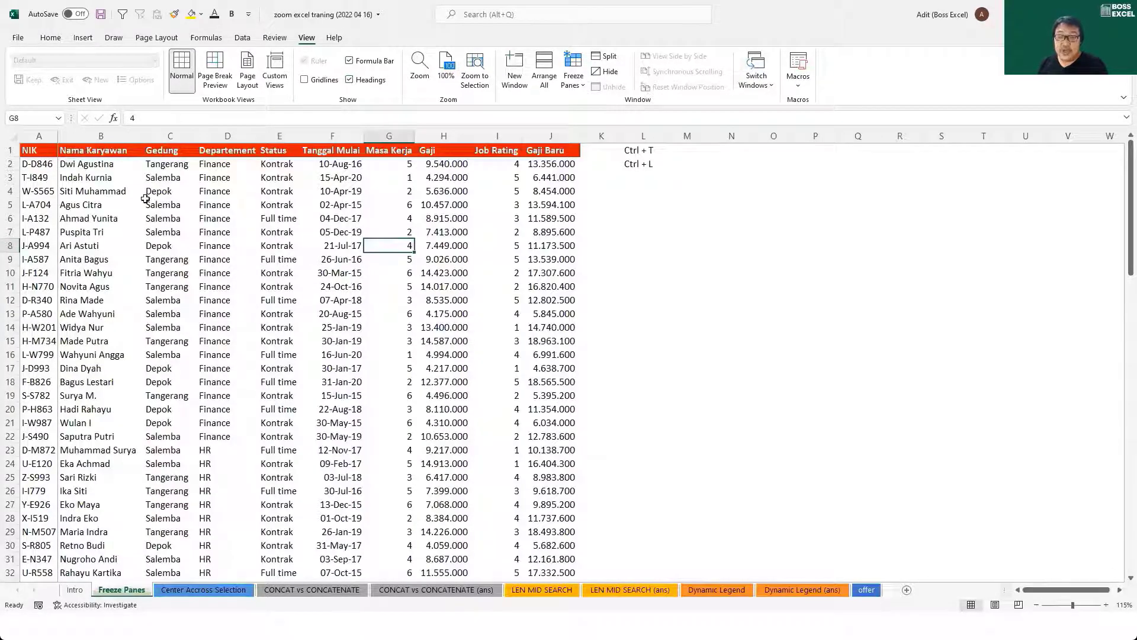
Unfreeze the NIK column so that all rows and columns scroll freely.
click(145, 199)
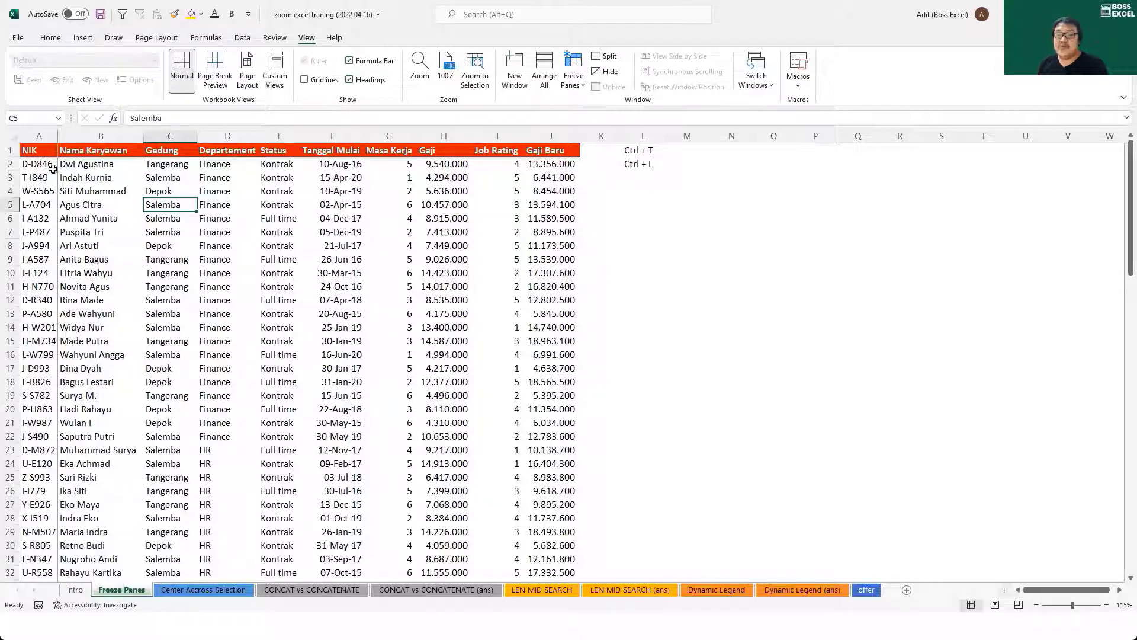
drag(34, 150, 170, 150)
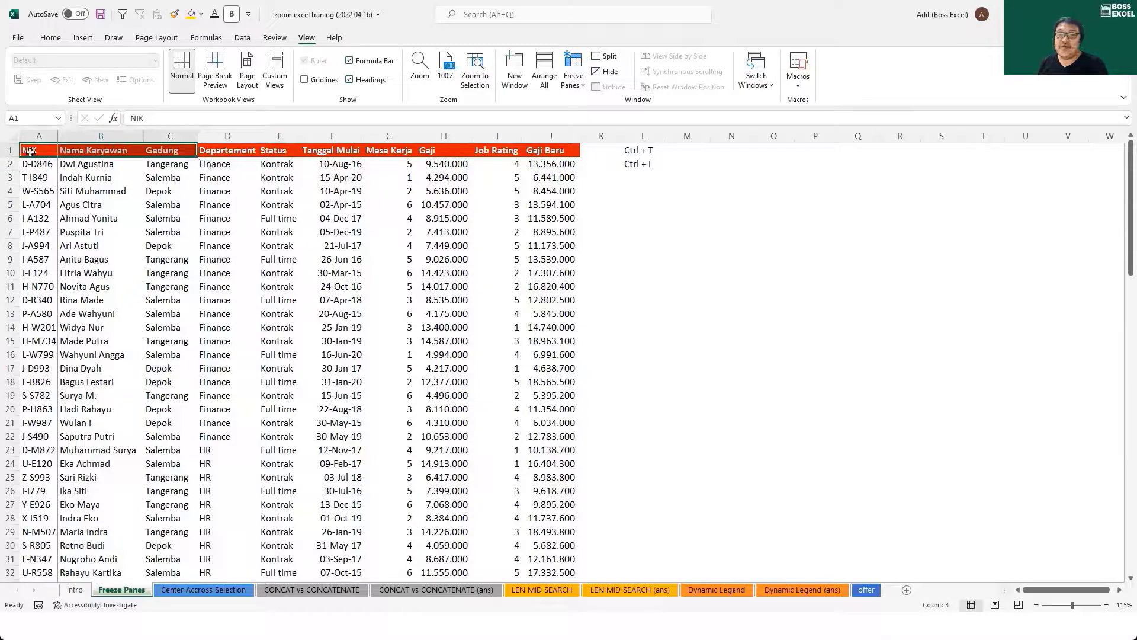
drag(30, 152, 146, 152)
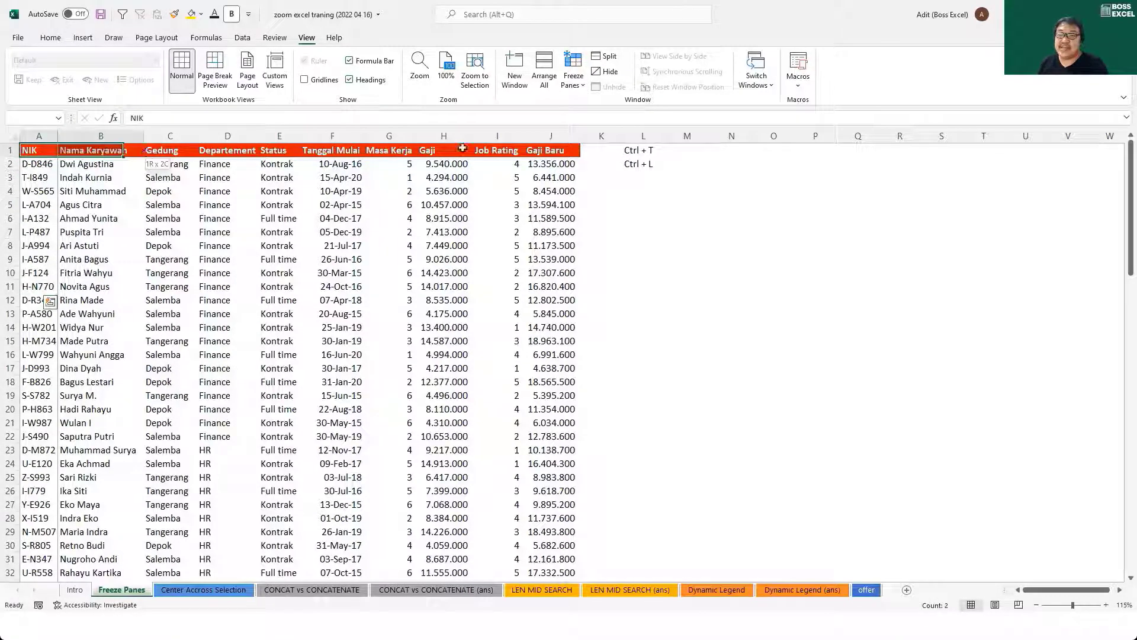
click(39, 136)
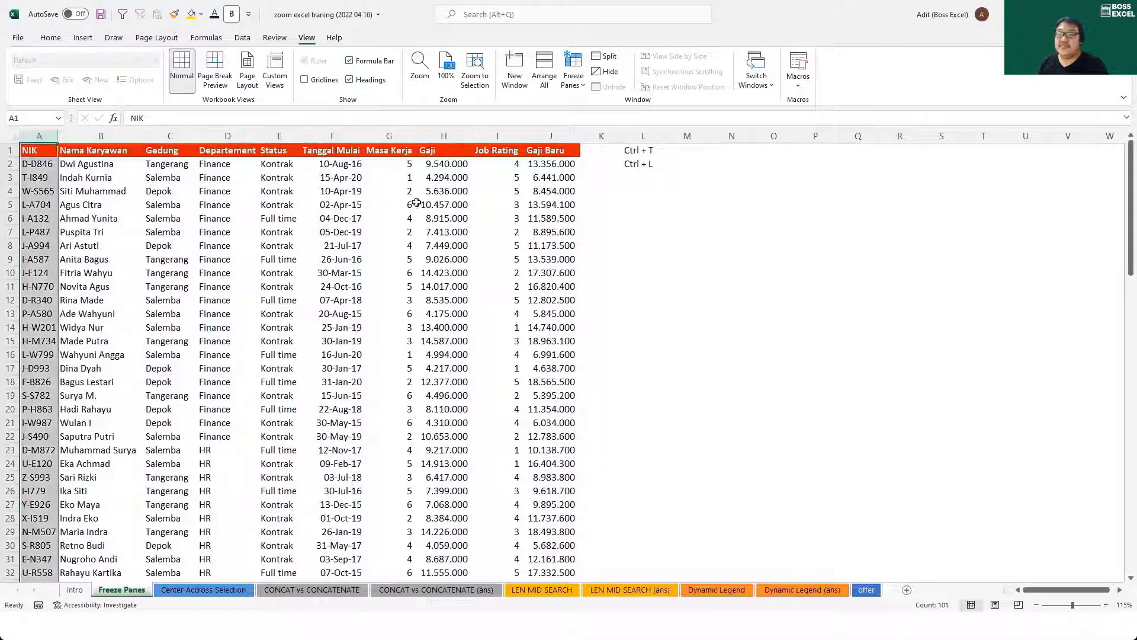
click(573, 77)
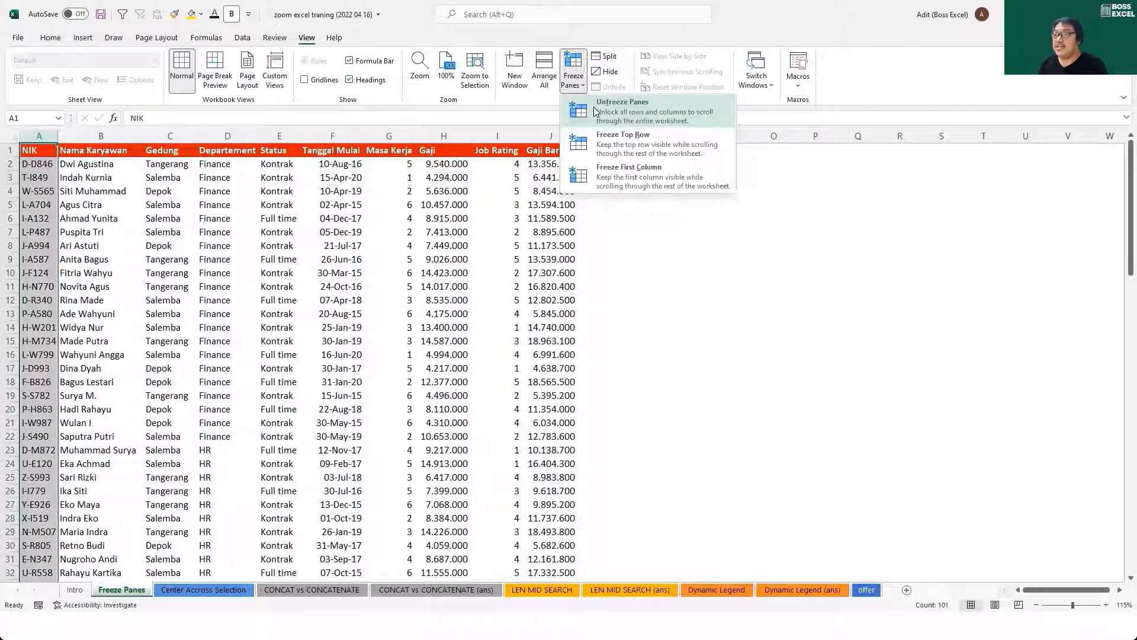
click(595, 111)
click(328, 243)
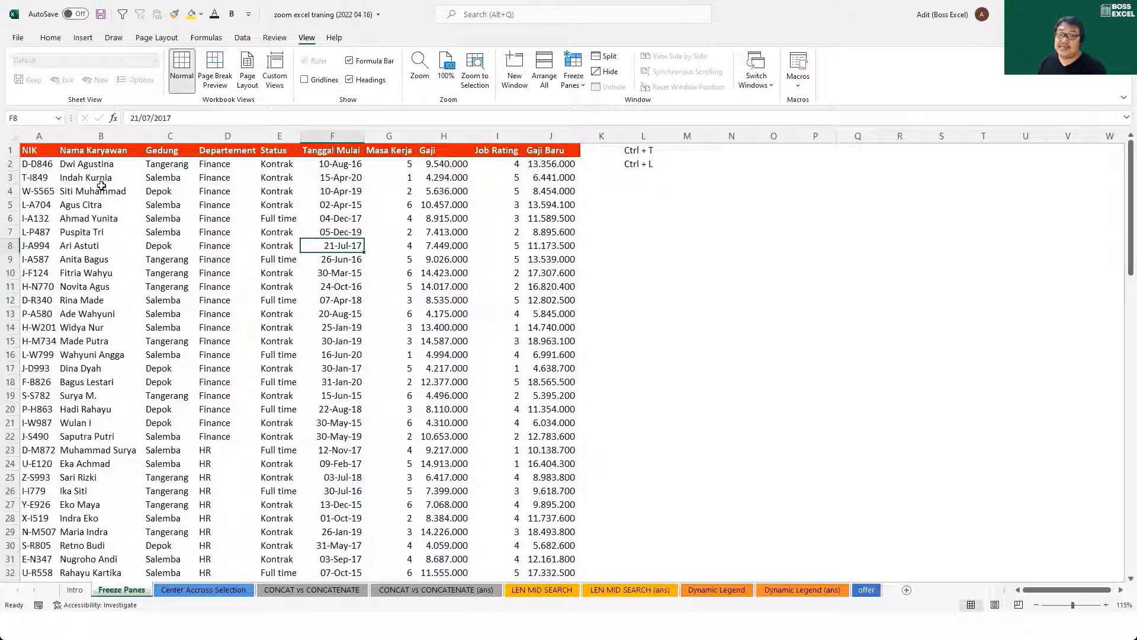
Undo the deletions of the empty first row and column around the employee data.
key(ctrl+z)
key(ctrl+z)
click(36, 150)
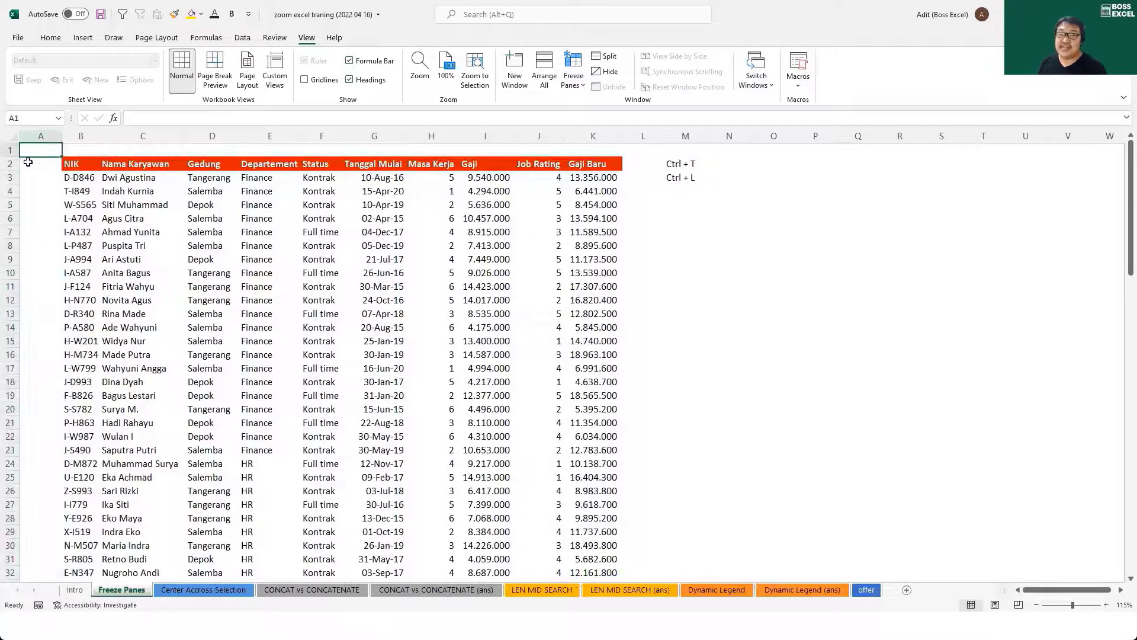
click(83, 137)
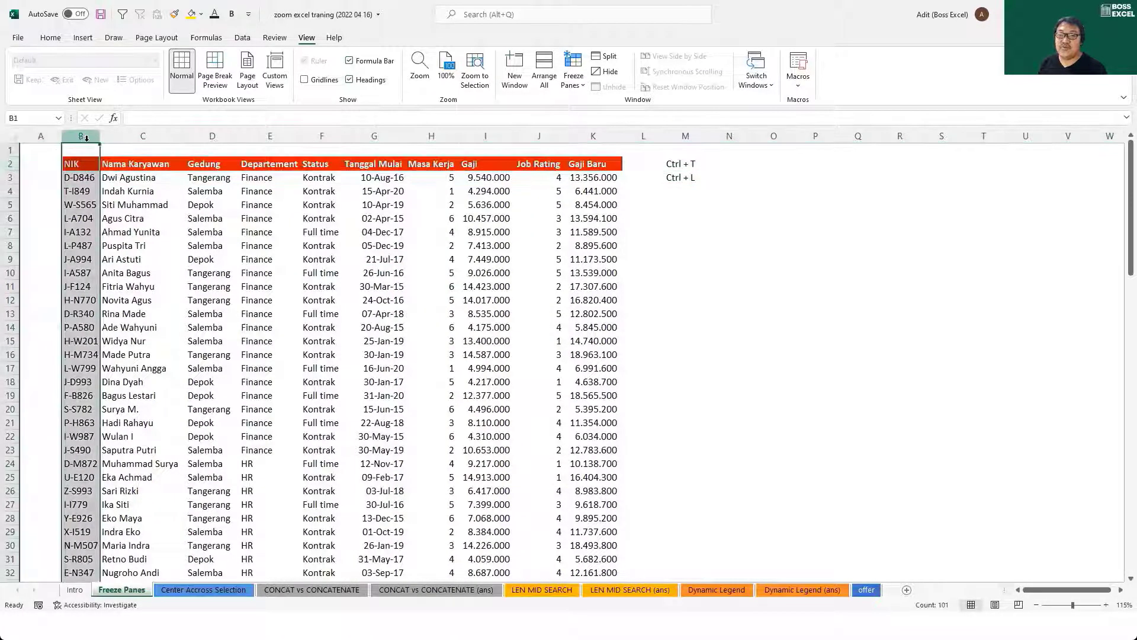
click(163, 255)
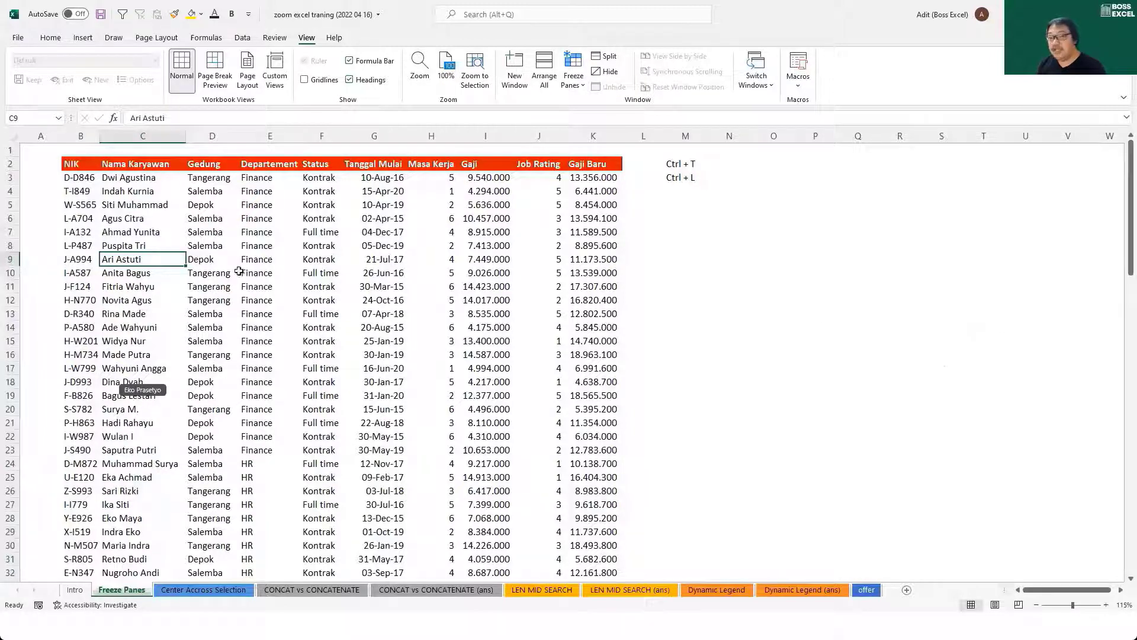
Select cell C3 and view the Freeze Panes options, closing them without choosing one.
click(124, 182)
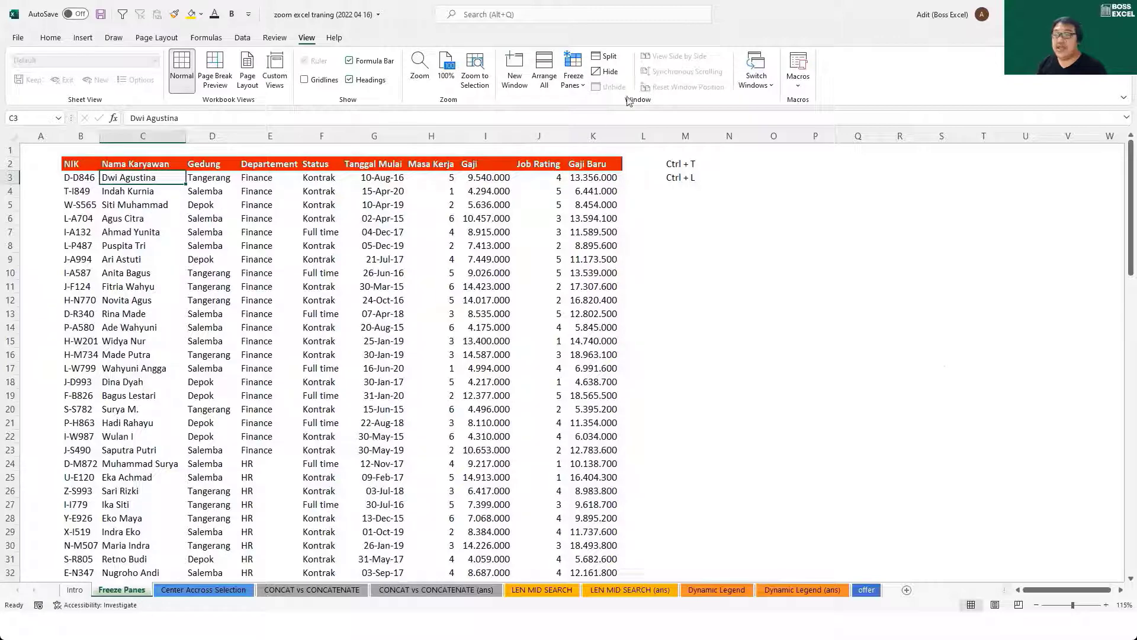
click(573, 77)
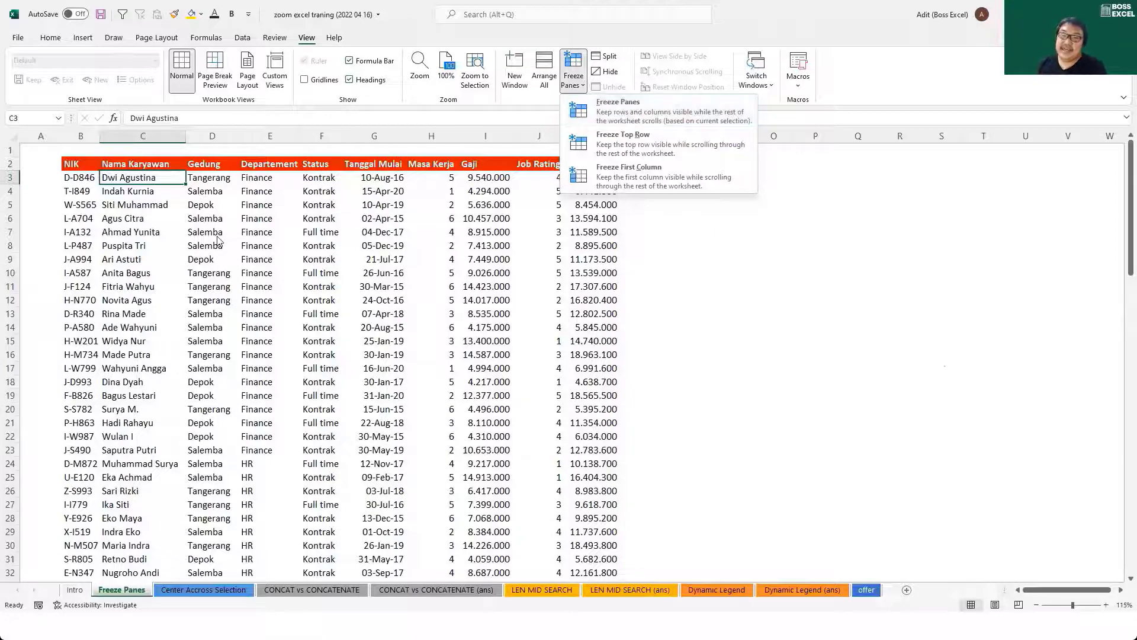
click(193, 233)
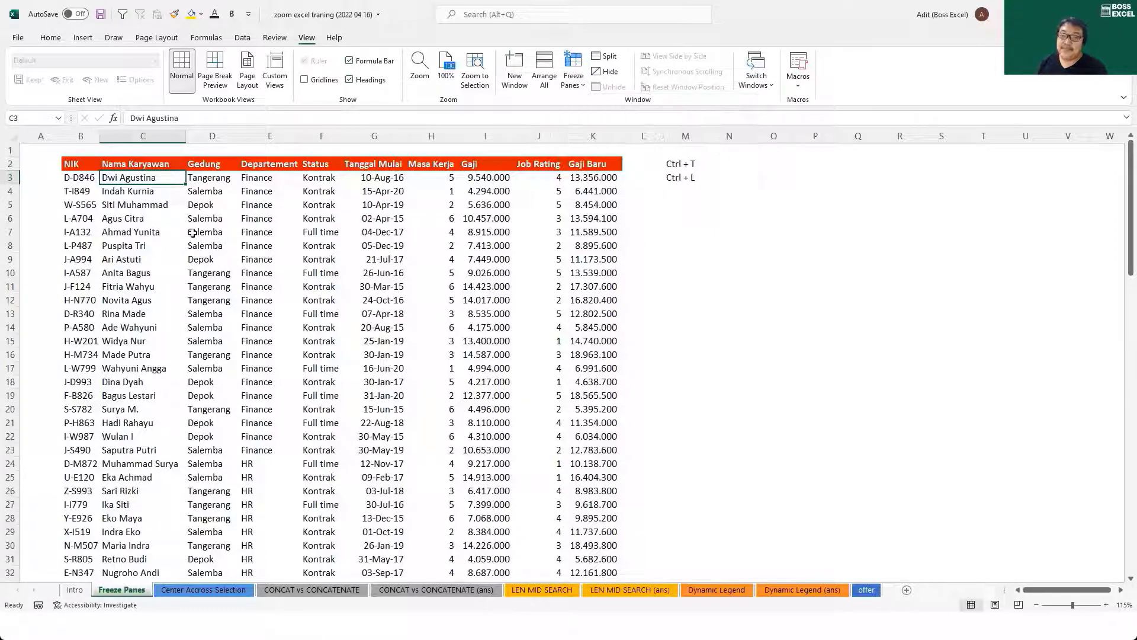
Freeze rows 1 and 2 by applying Freeze Panes with the whole of row 3 selected.
click(10, 163)
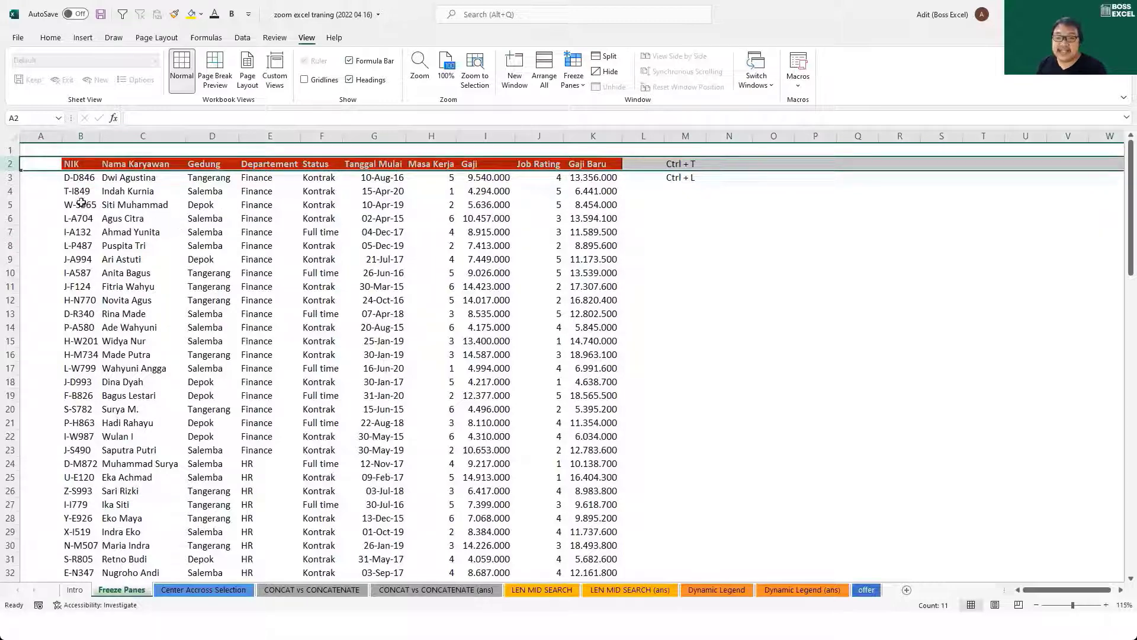
click(9, 177)
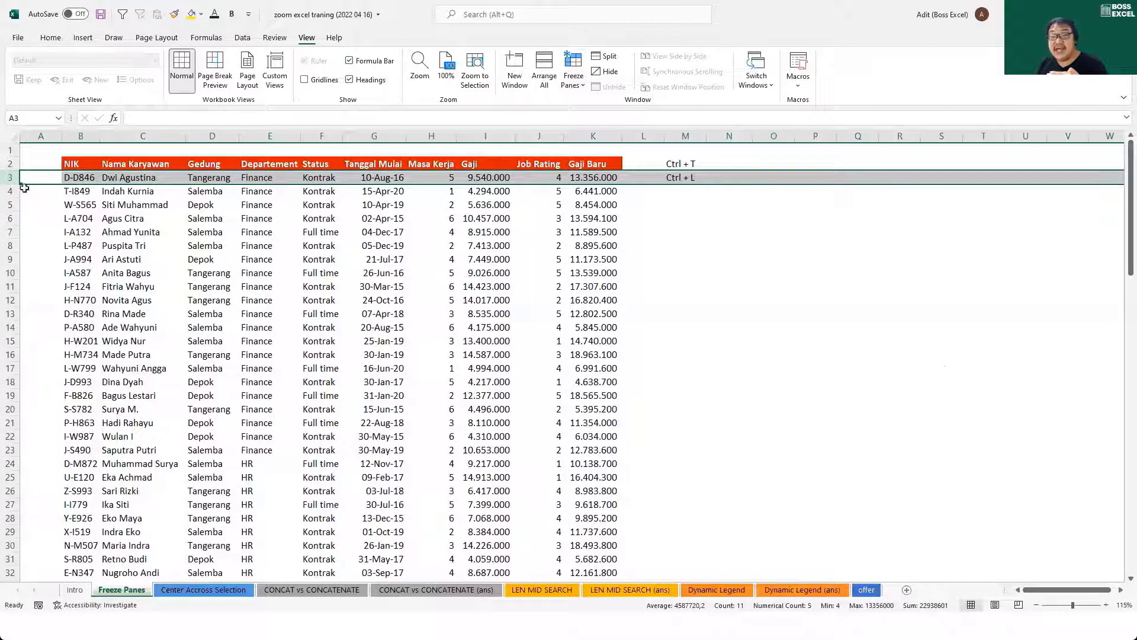
click(333, 283)
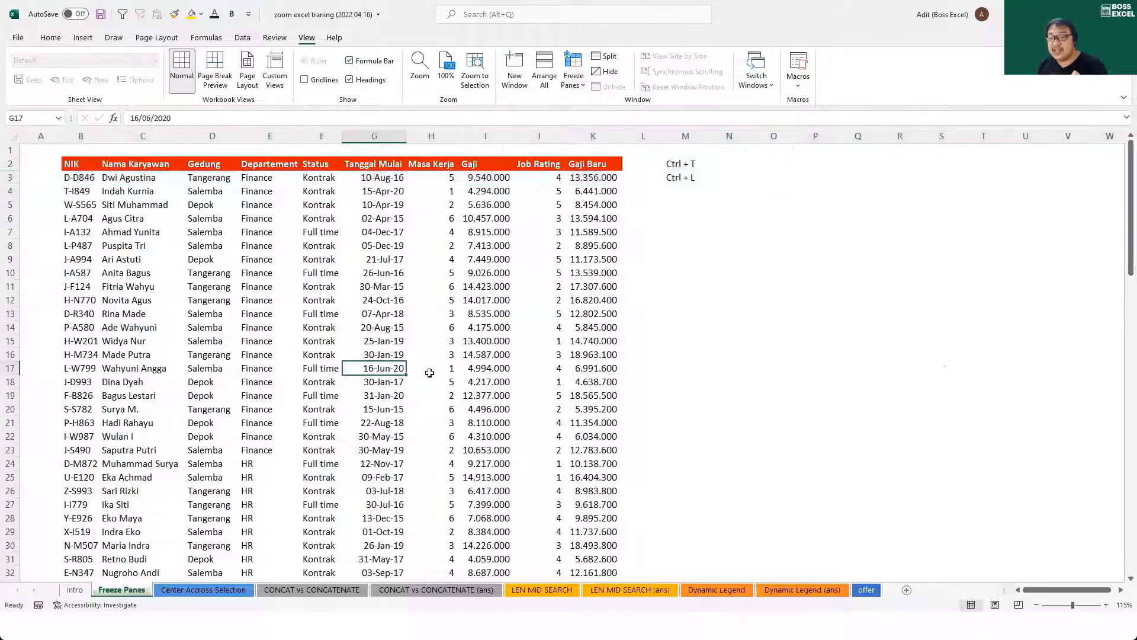
click(9, 177)
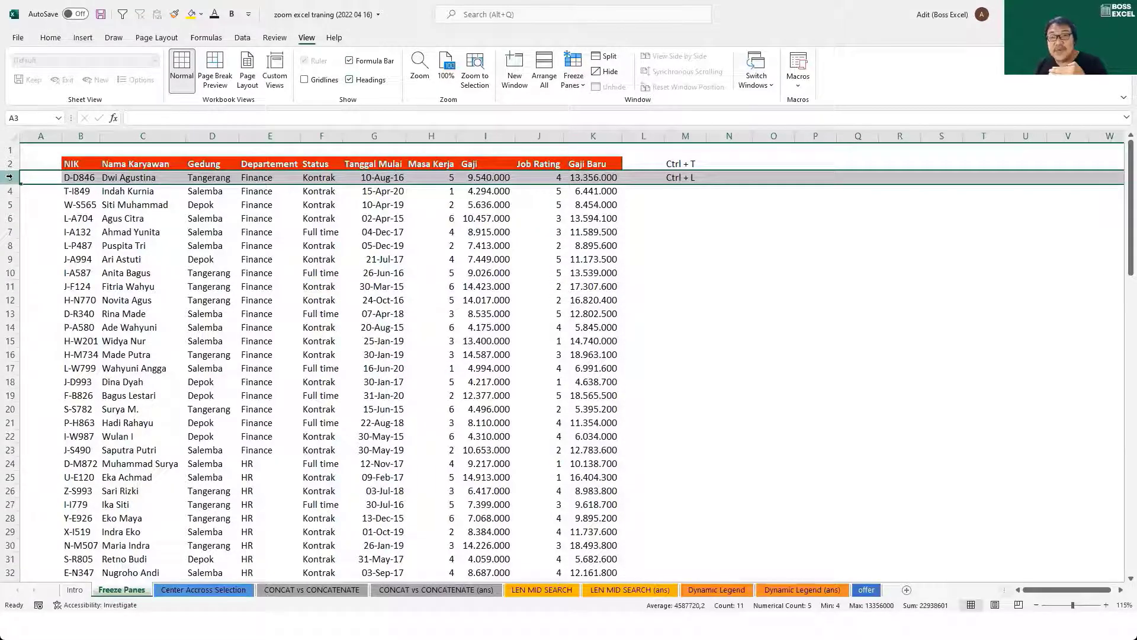
click(573, 76)
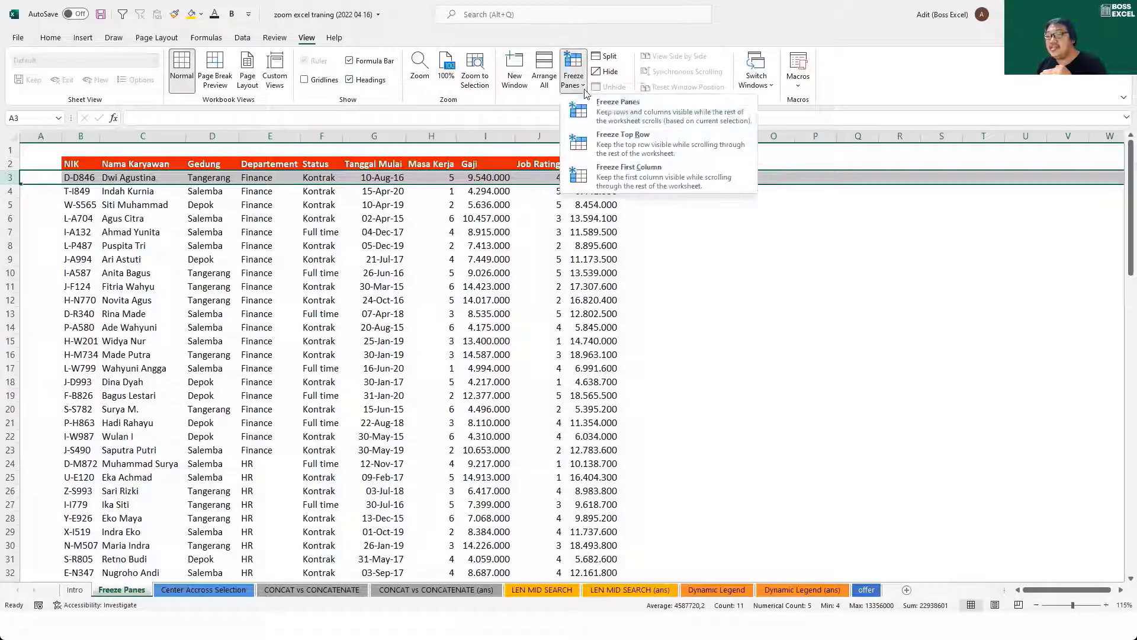
click(600, 118)
click(539, 261)
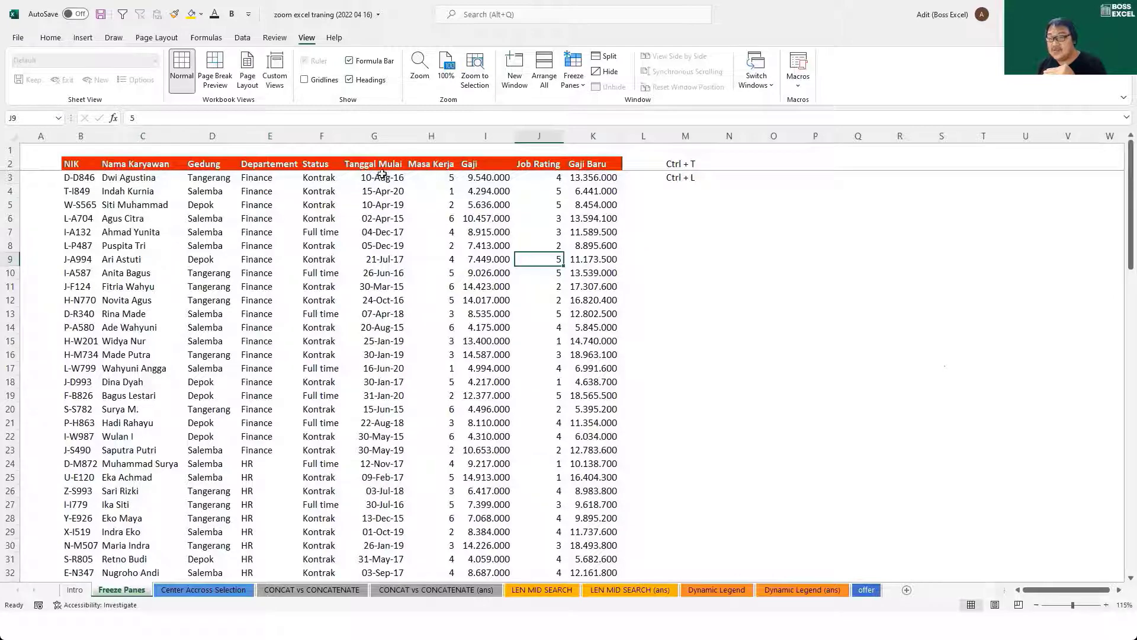
Check the frozen header row against records further down the employee list and unfreeze the rows.
scroll(388, 260, down, 4)
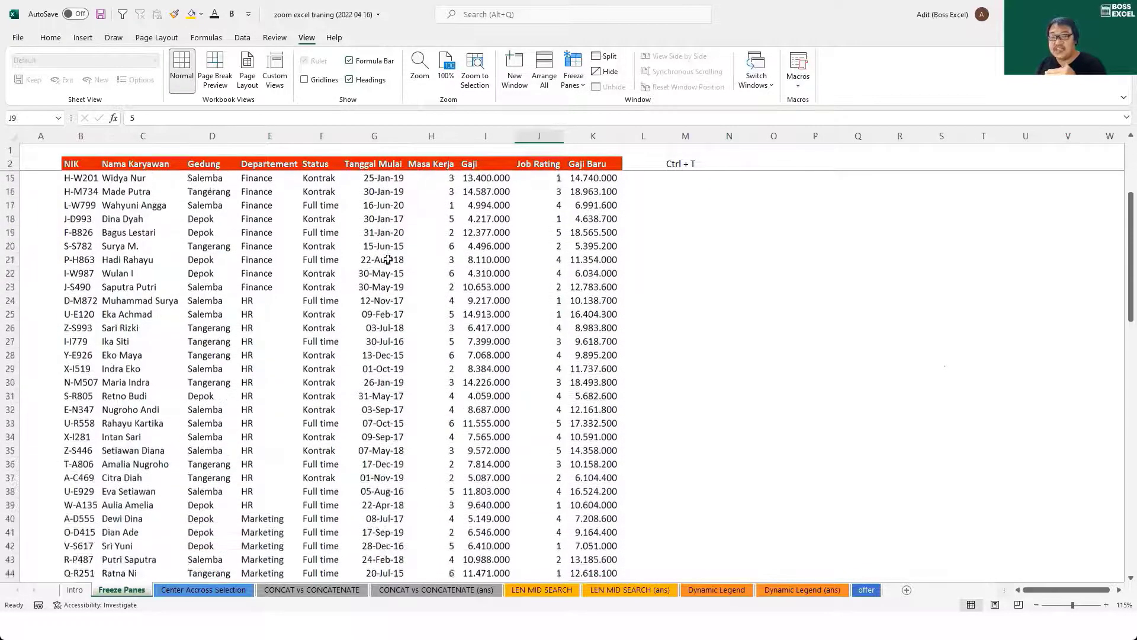
scroll(388, 260, down, 1)
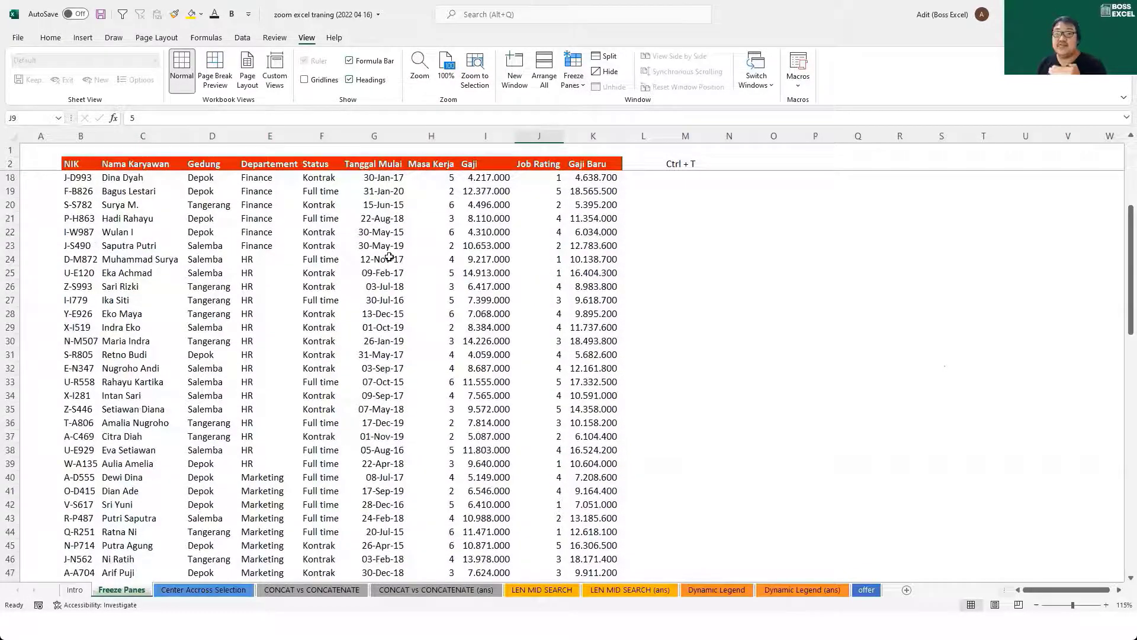
scroll(389, 257, down, 1)
scroll(379, 256, up, 6)
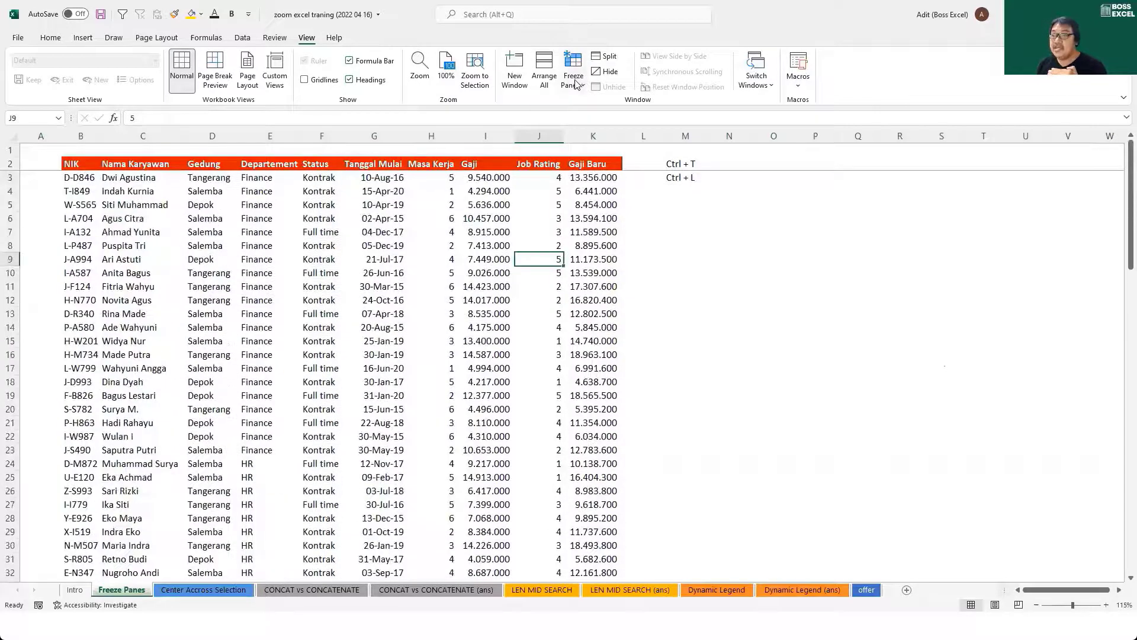
click(575, 83)
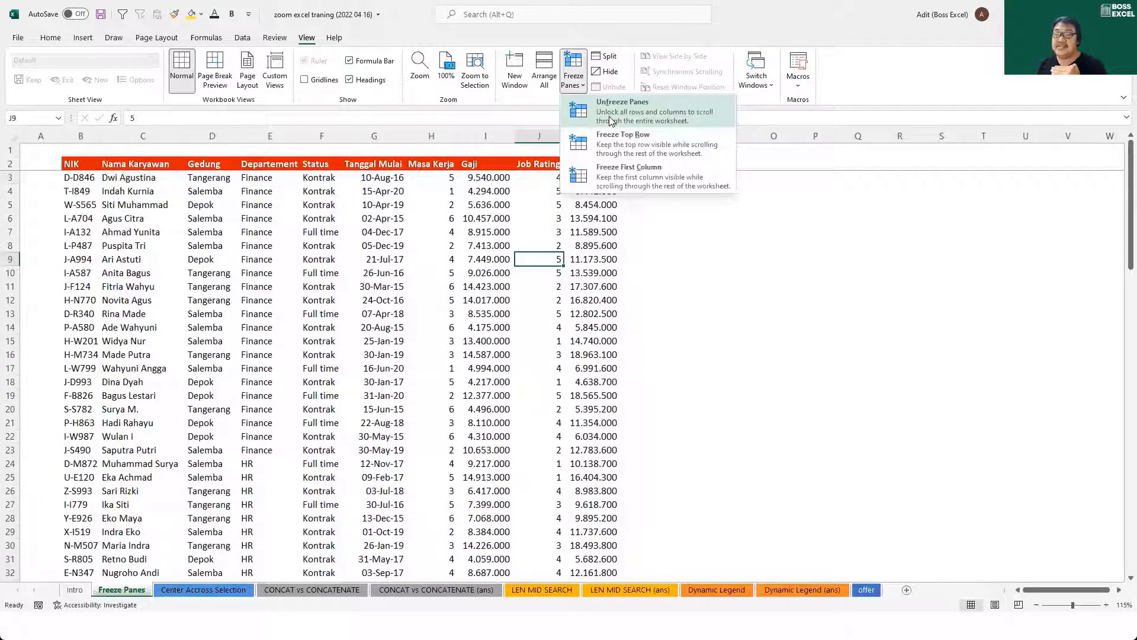
click(611, 112)
Freeze columns A and B by applying Freeze Panes with the whole of column C selected.
click(81, 135)
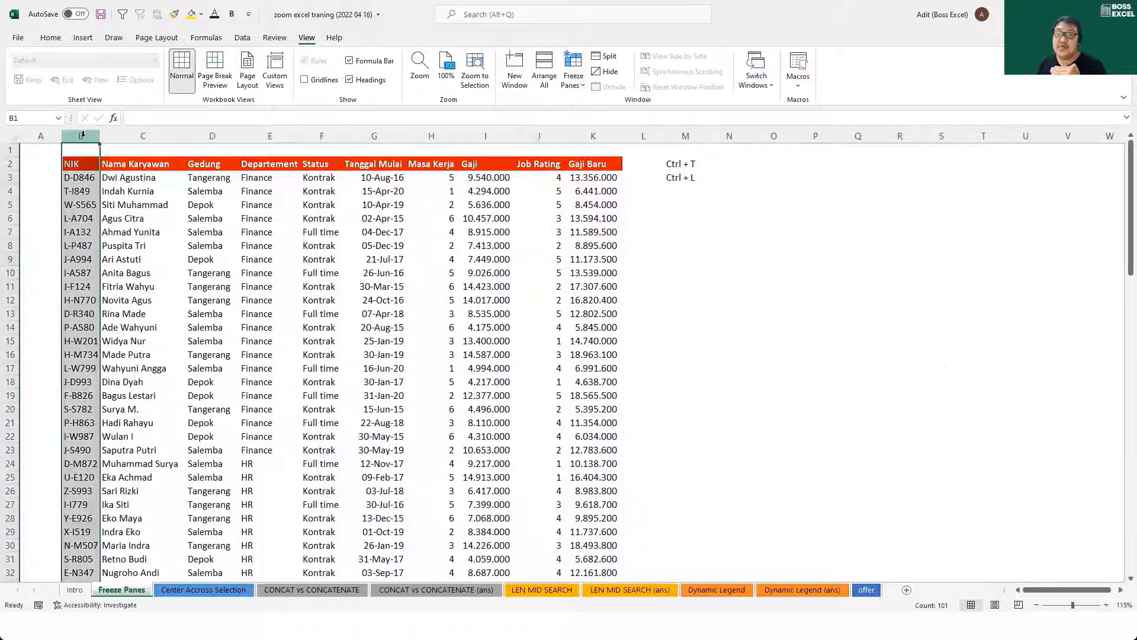
click(142, 137)
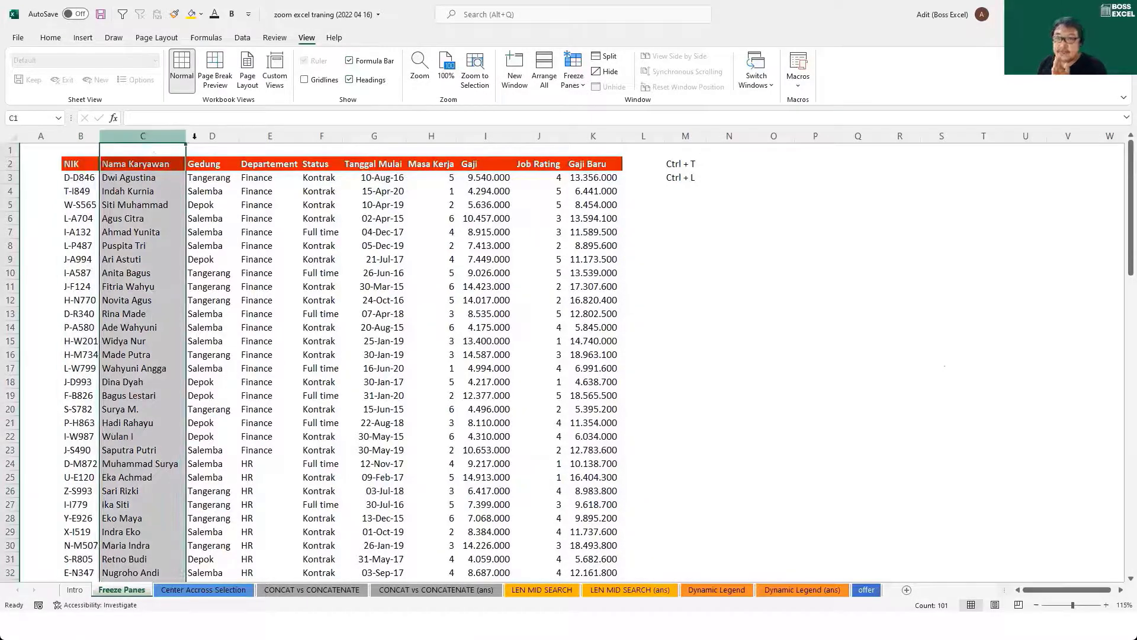
click(578, 83)
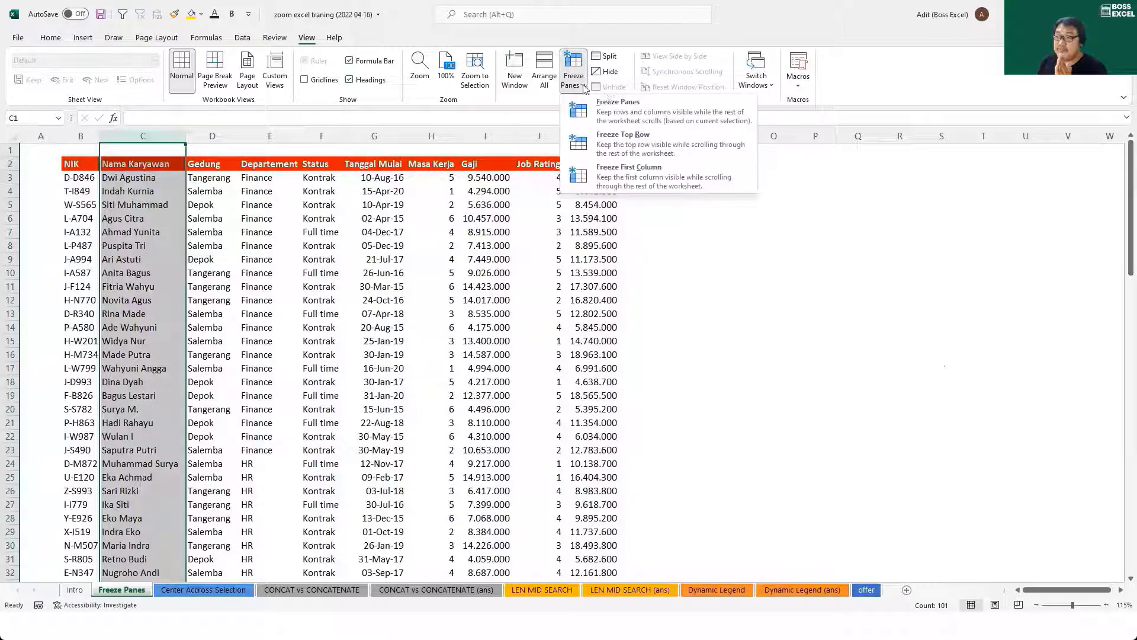
click(619, 109)
click(270, 245)
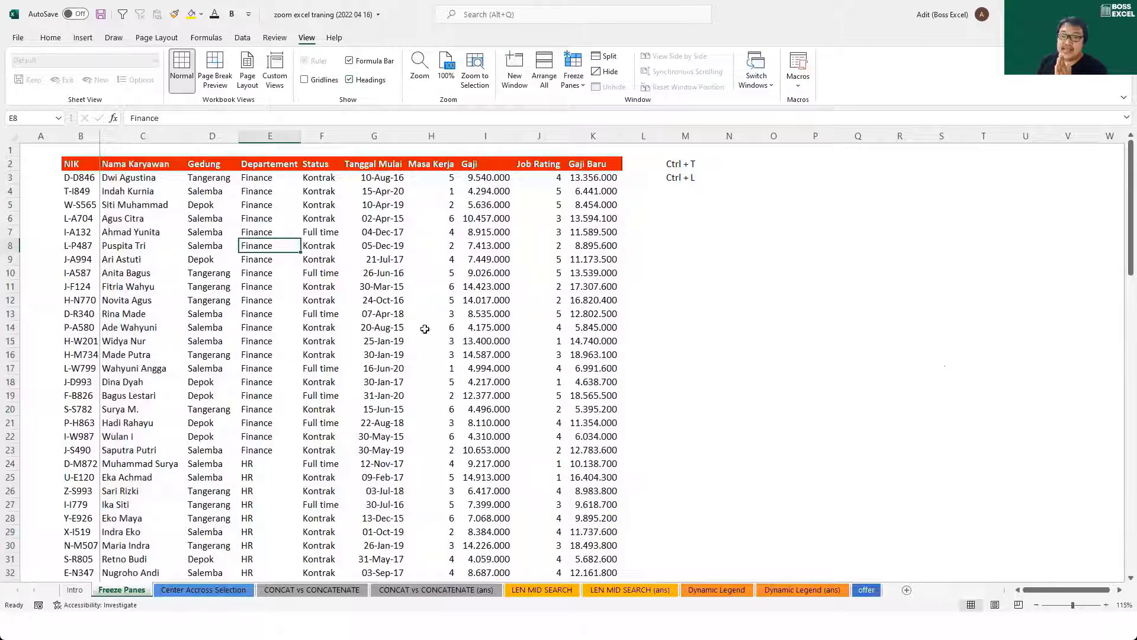
Check that the NIK column stays beside the later columns and unfreeze the columns.
click(1120, 590)
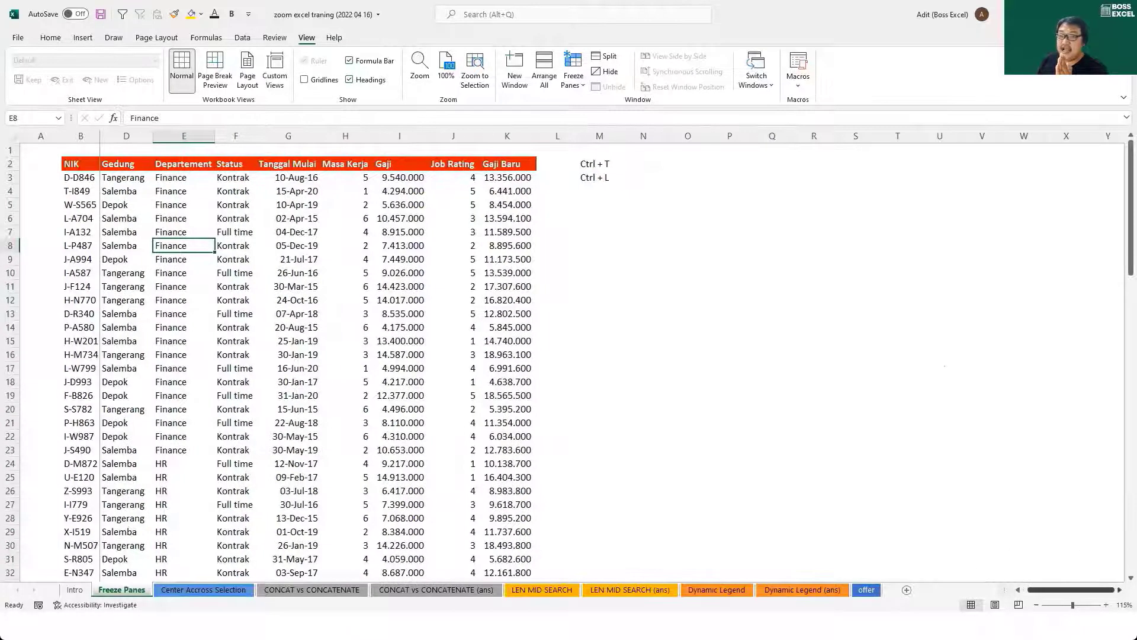
click(1120, 590)
click(1119, 590)
click(1120, 590)
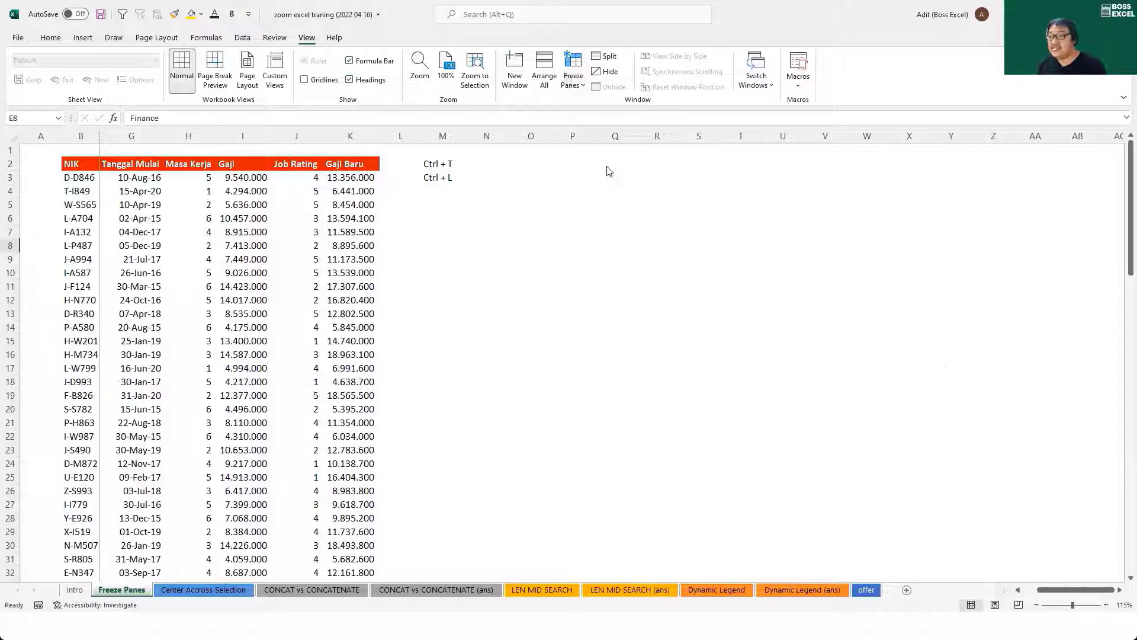
click(615, 109)
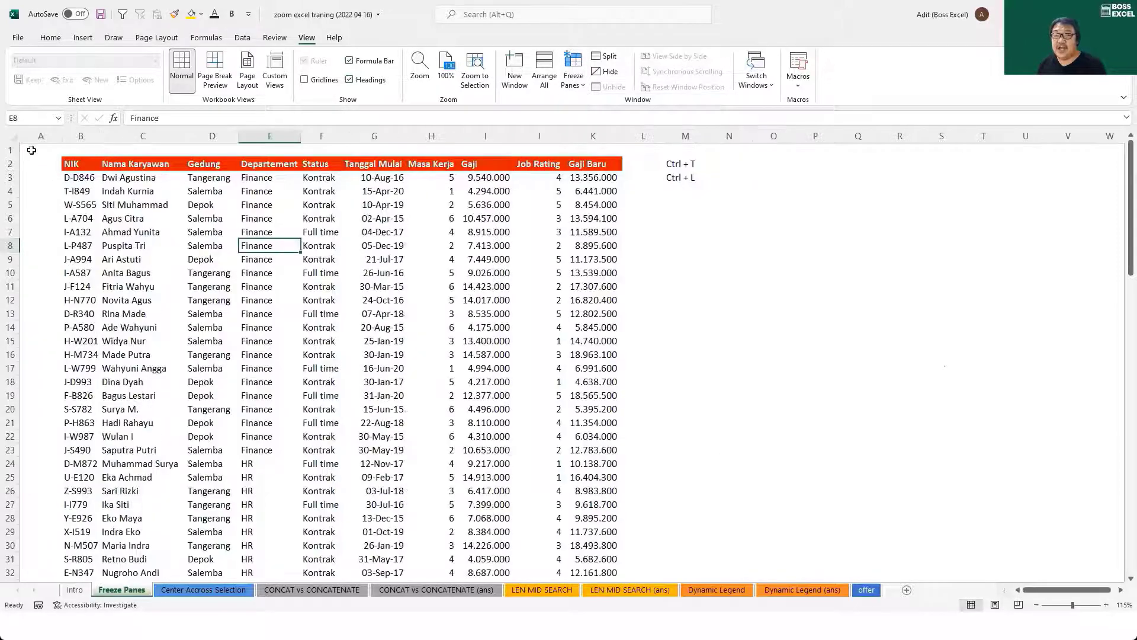
Select row 1, column A, row 3 and column C in turn to compare the empty margins with the freeze positions.
click(10, 150)
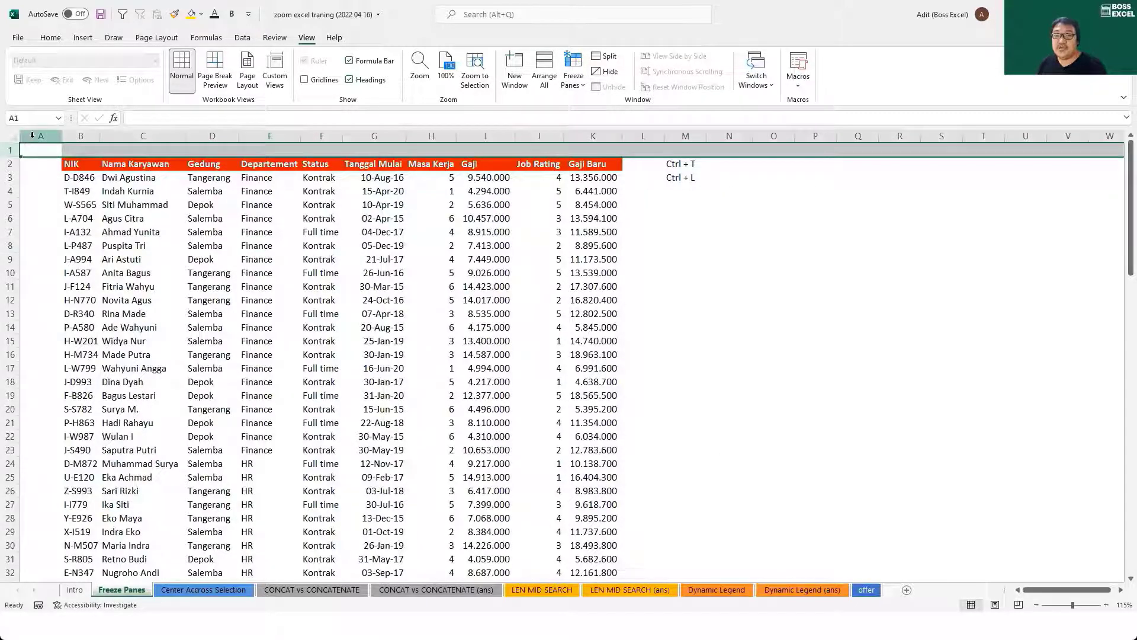
click(33, 135)
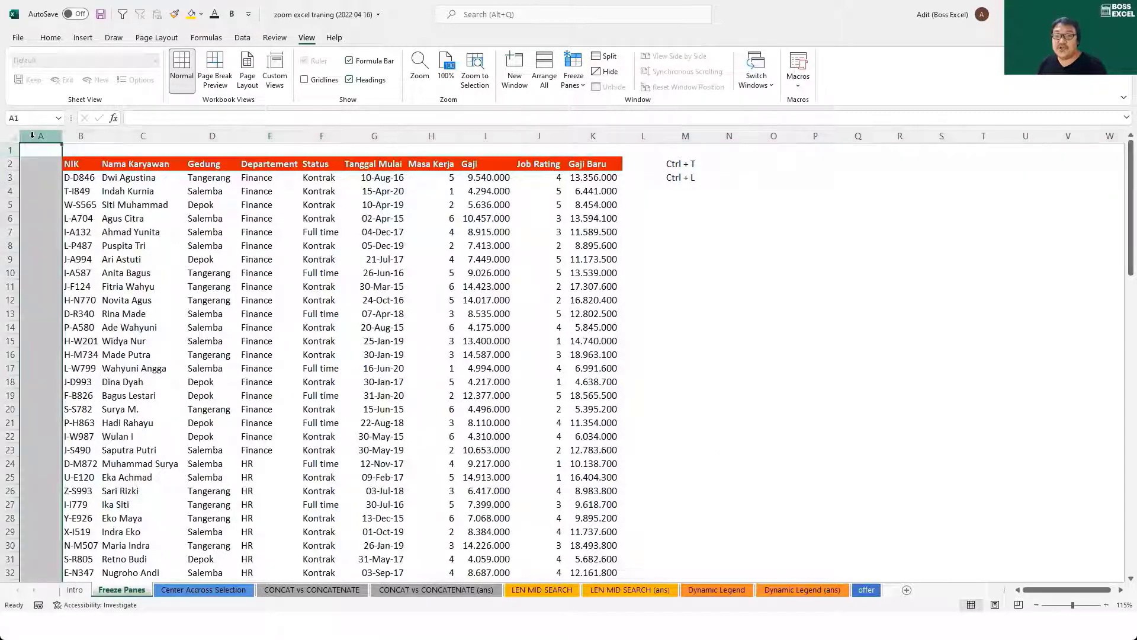
click(9, 177)
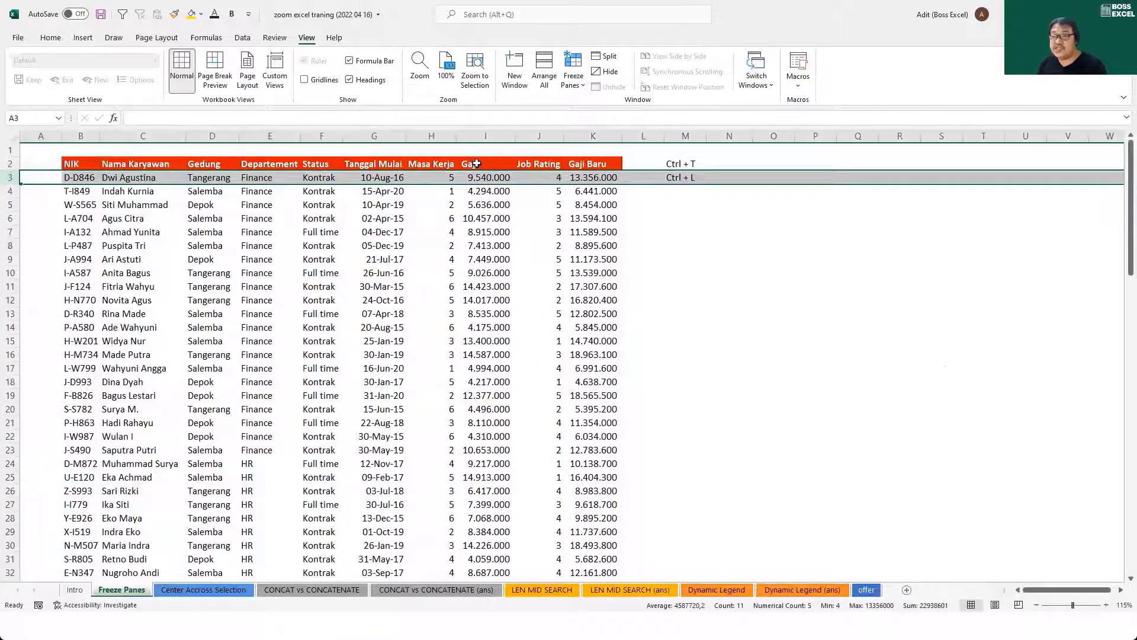
click(145, 137)
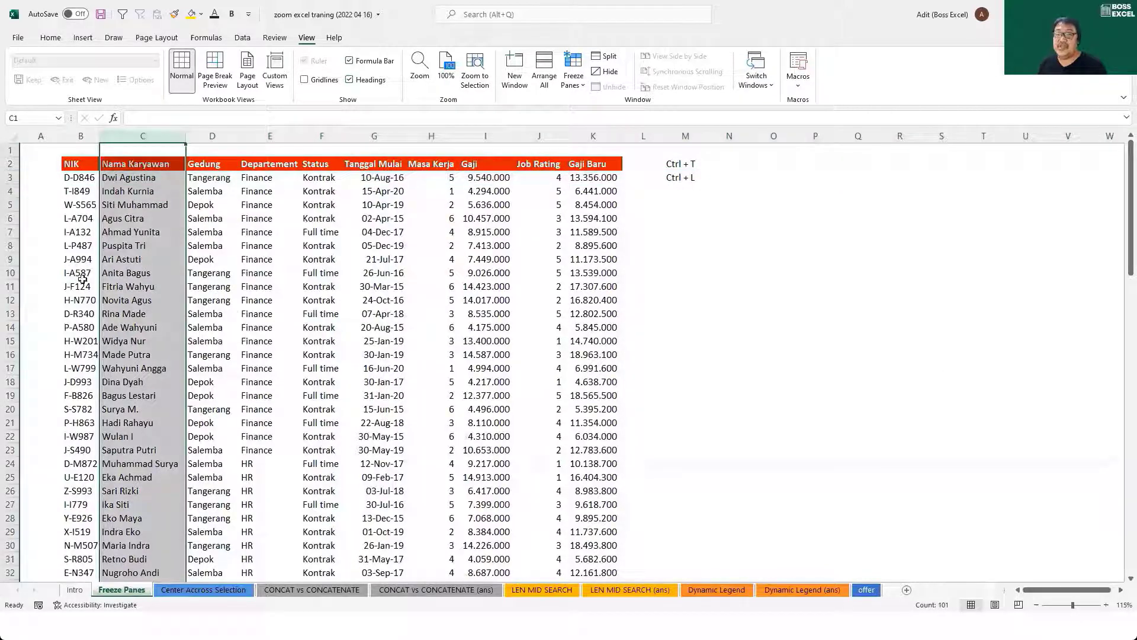
click(130, 207)
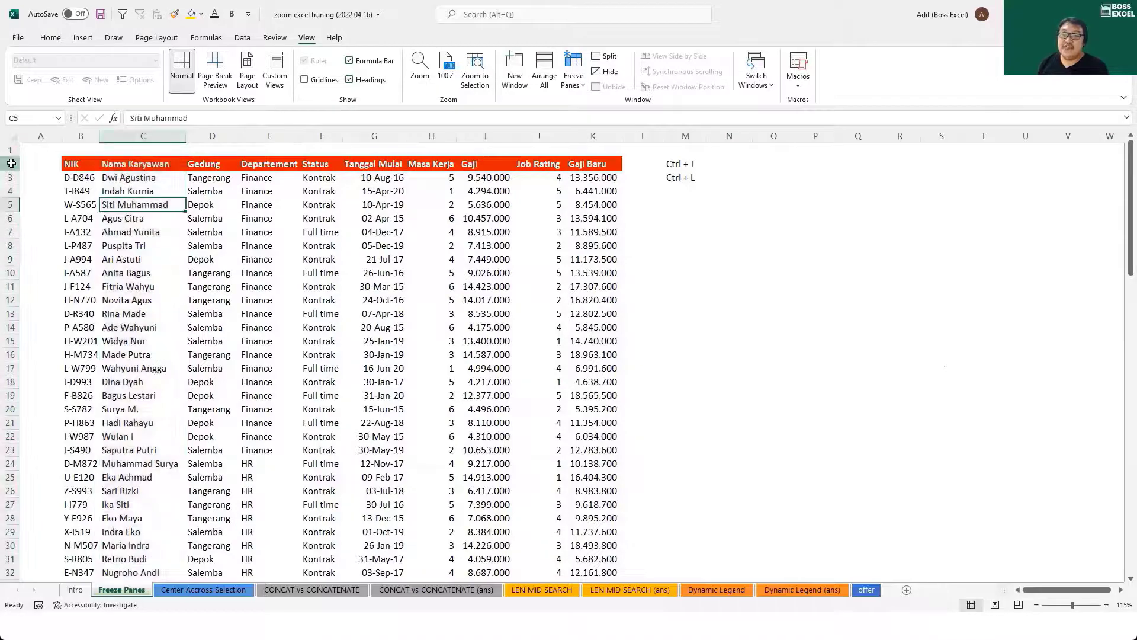
Highlight header row 2 and the NIK column B together to find the cell where both headings meet the data.
click(12, 164)
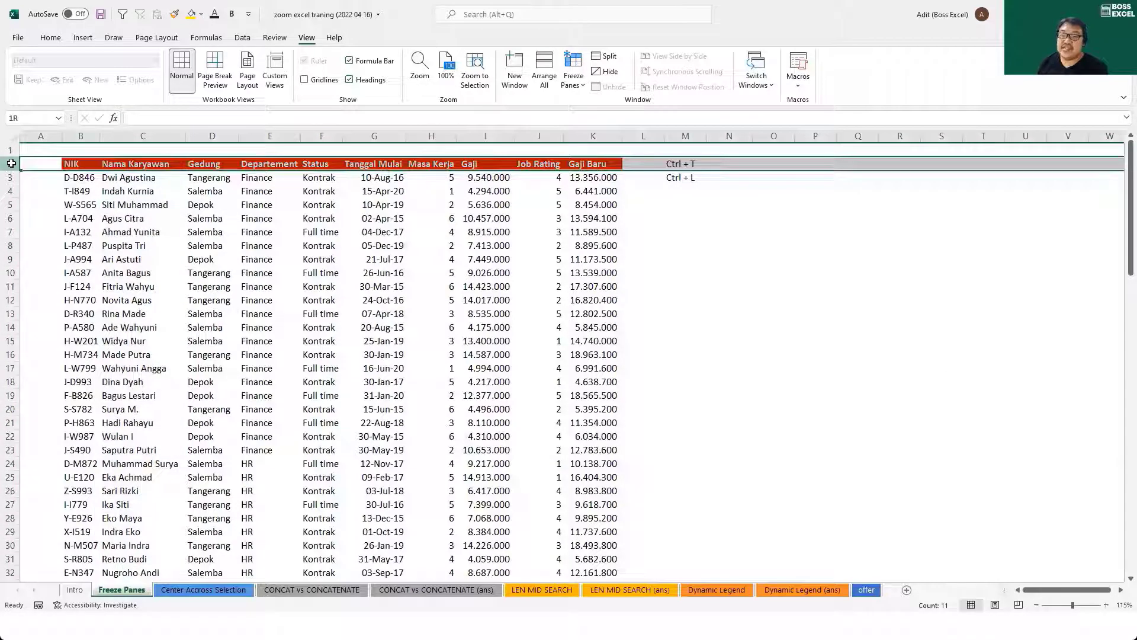
click(91, 136)
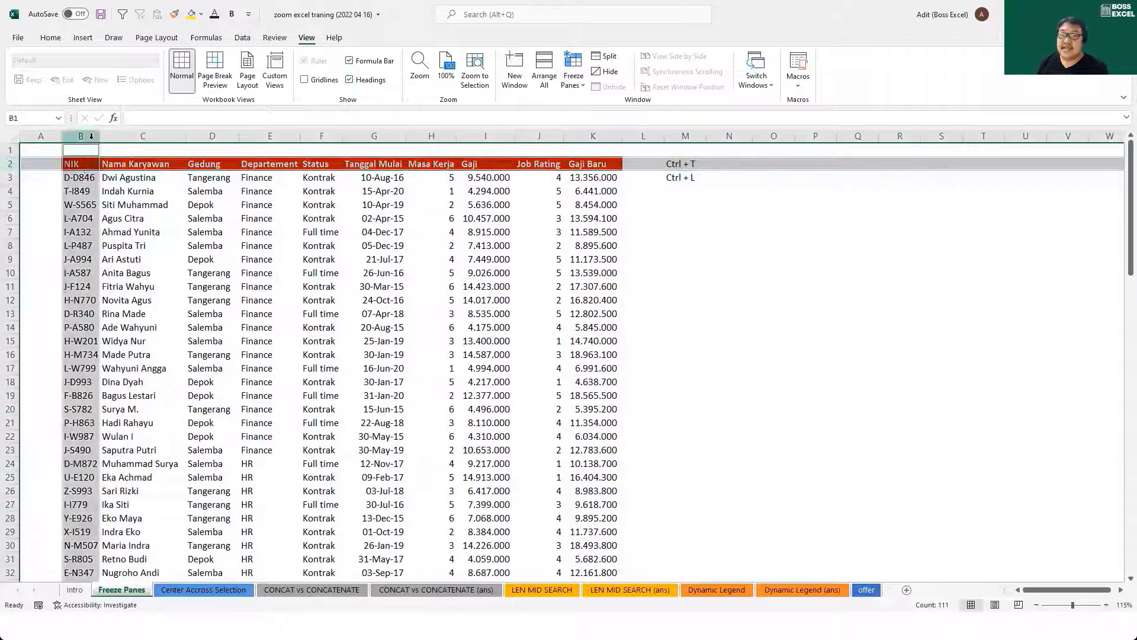
click(121, 179)
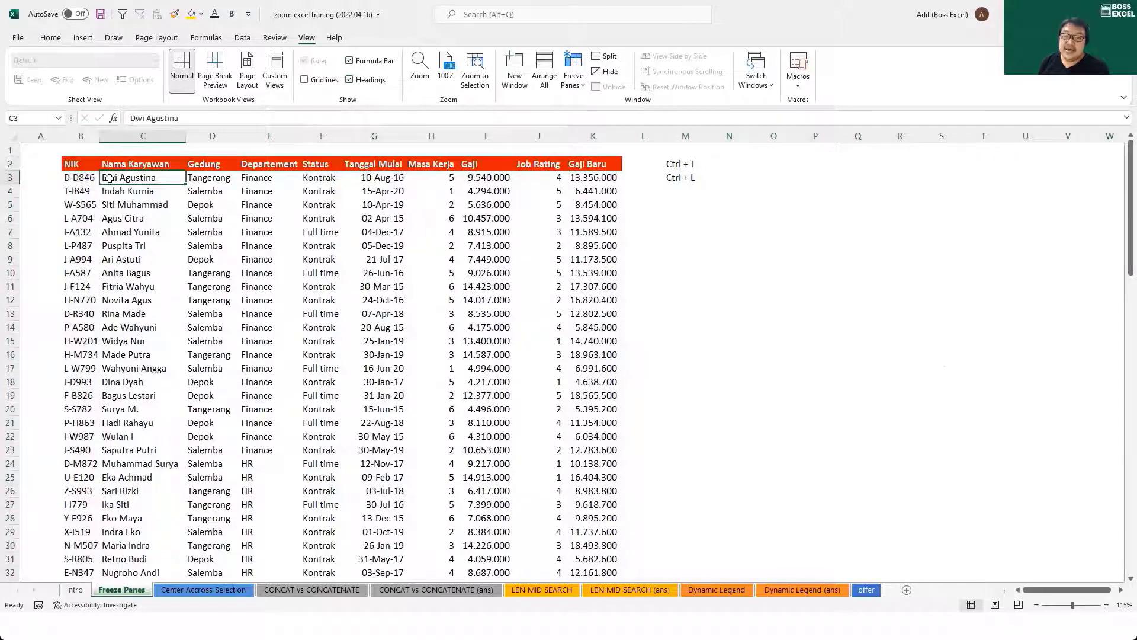
click(81, 136)
ctrl+click(10, 164)
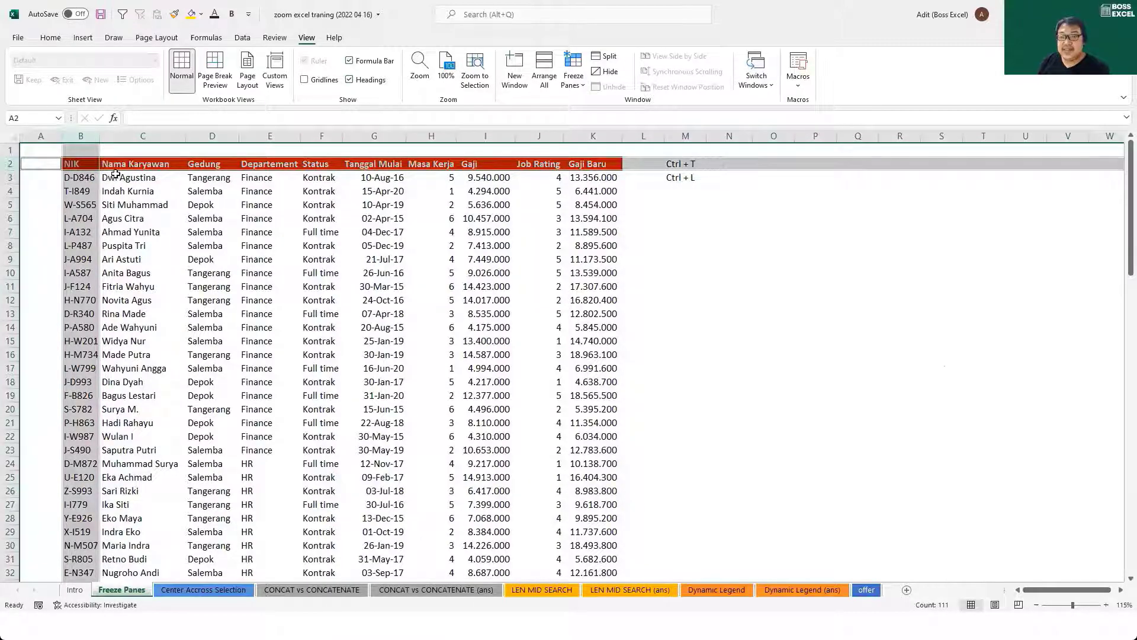
Enlarge the sheet to 145% and apply Freeze Panes at cell C3, keeping rows 1–2 and columns A–B visible in both scroll directions.
click(119, 177)
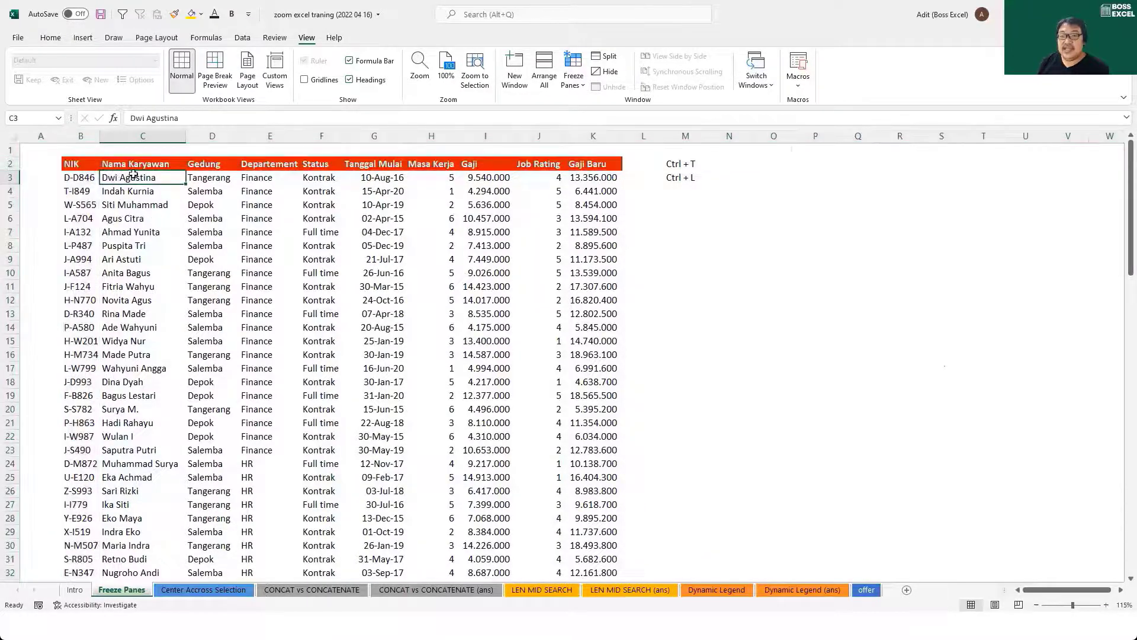
click(574, 82)
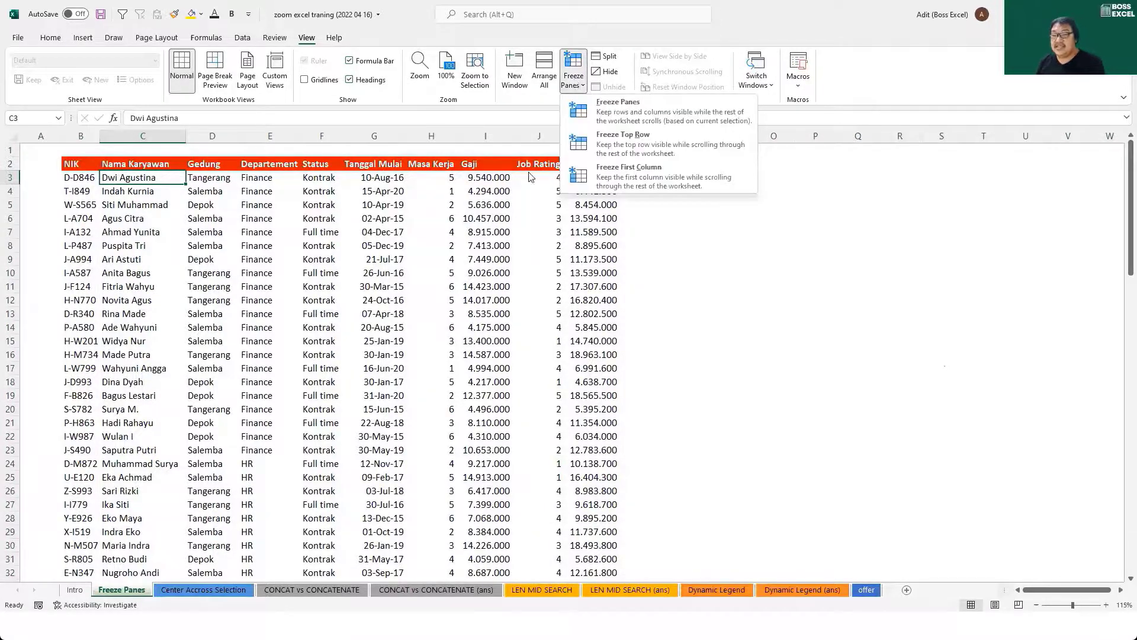
key(Escape)
ctrl+scroll(474, 249, up, 3)
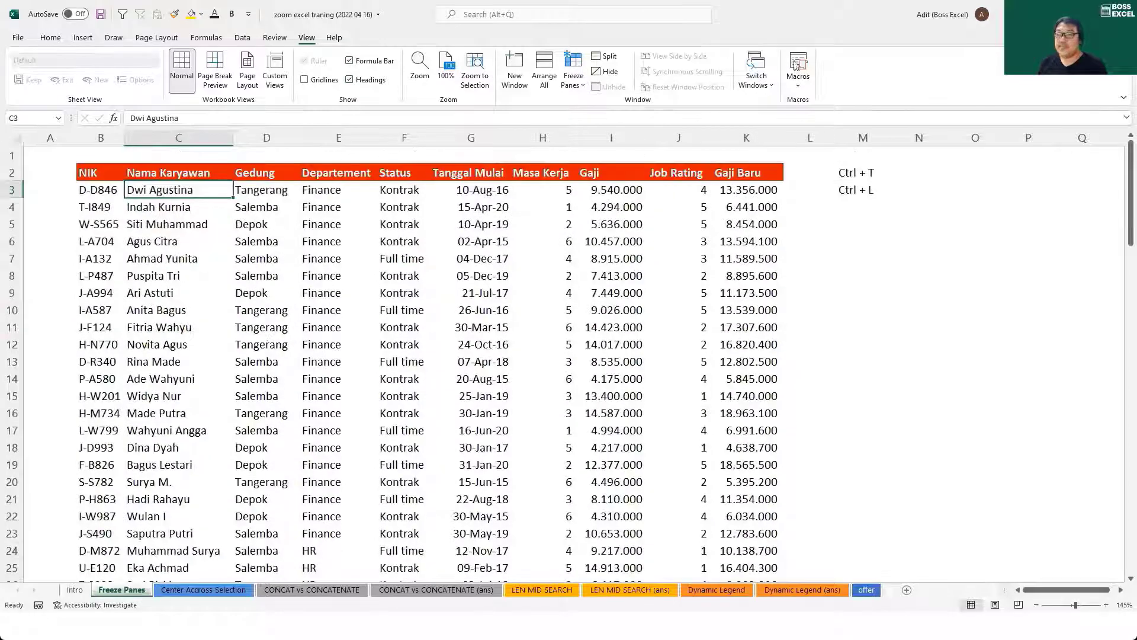
click(574, 82)
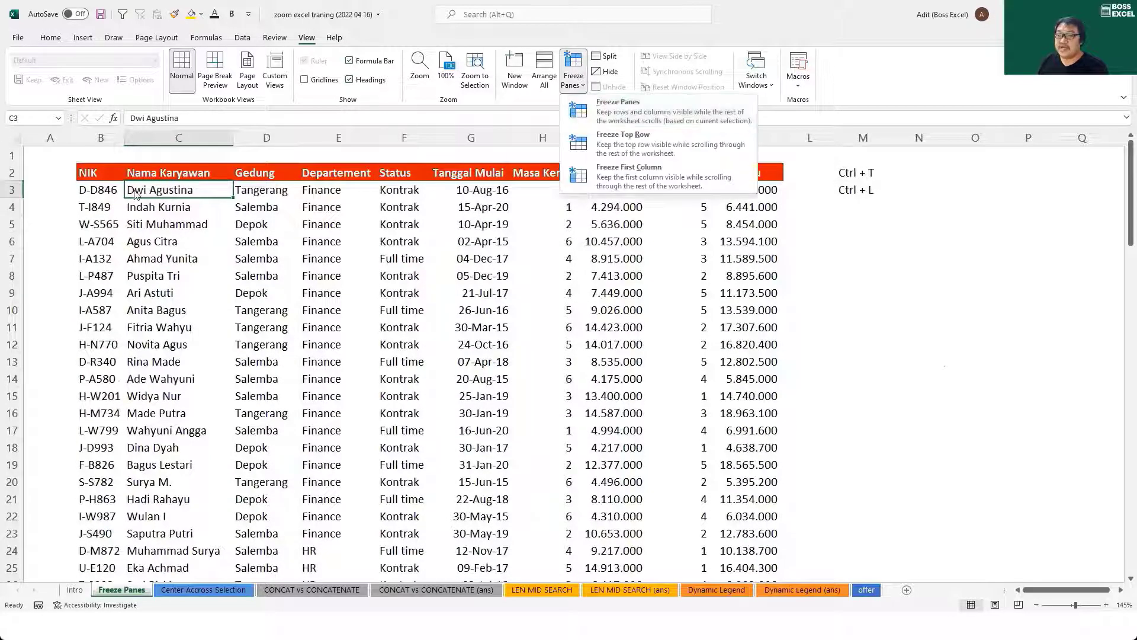
click(597, 115)
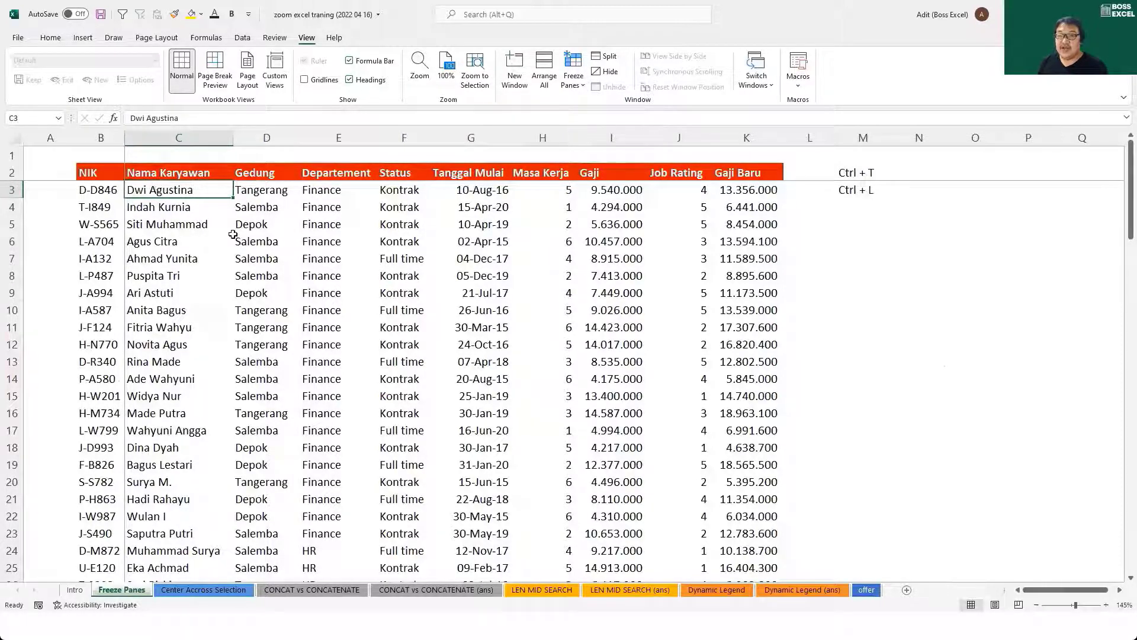
scroll(228, 224, down, 3)
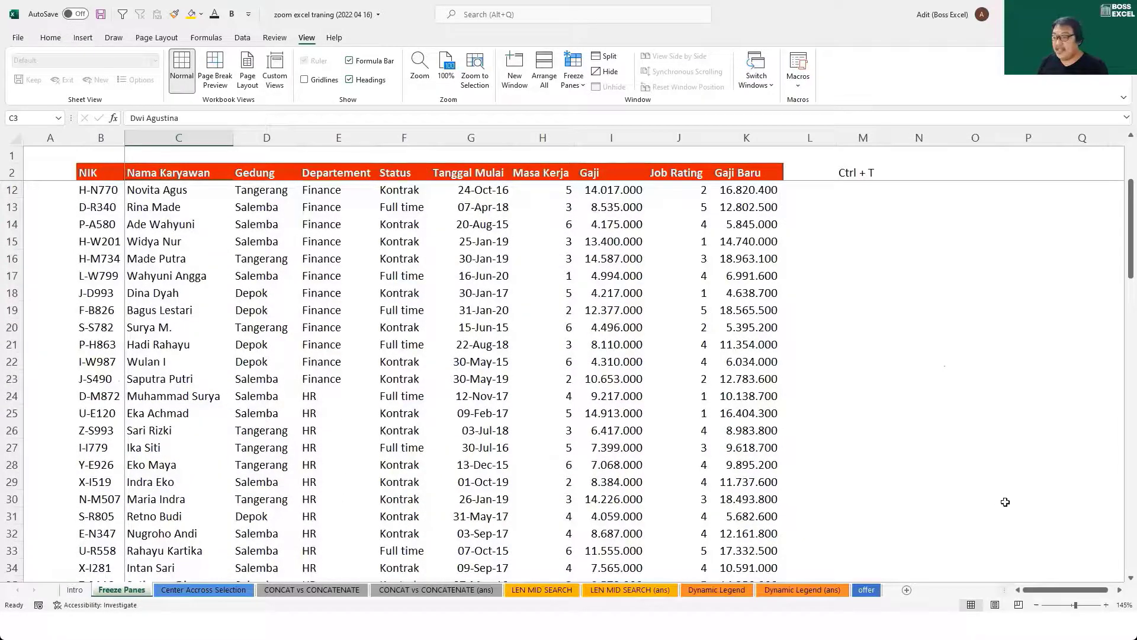
scroll(1062, 567, right, 3)
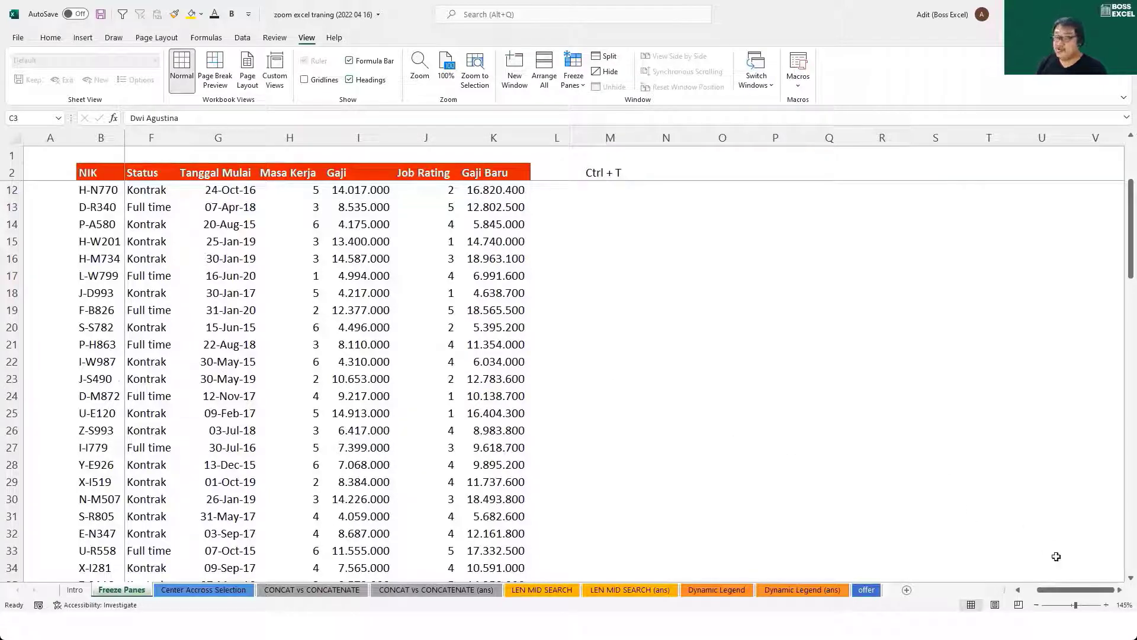
drag(1067, 590, 1034, 590)
scroll(390, 424, up, 3)
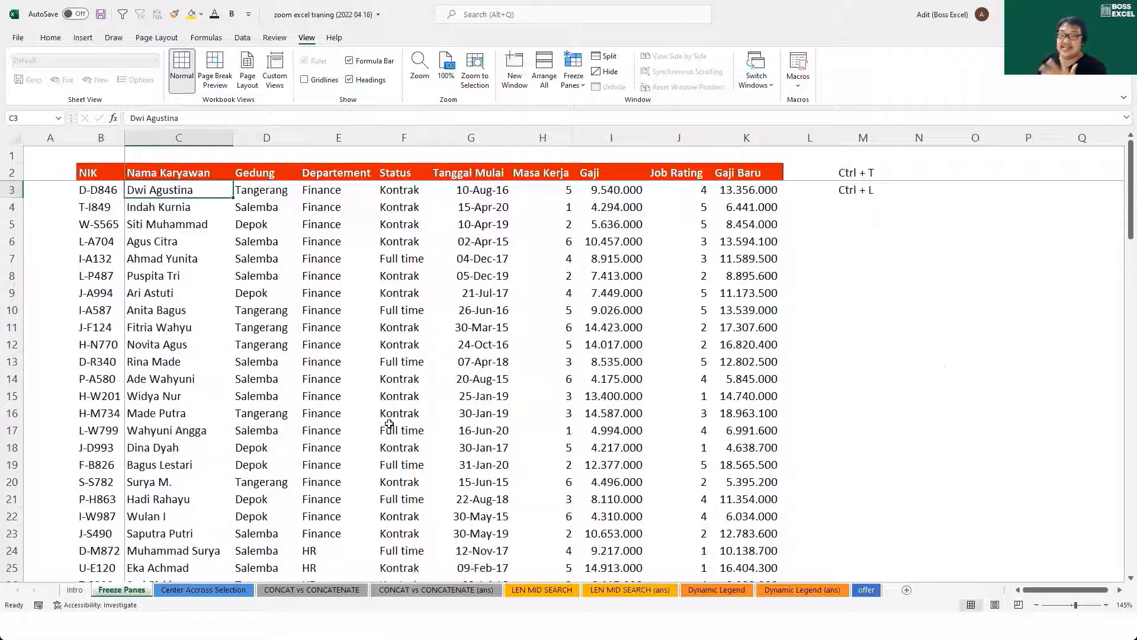